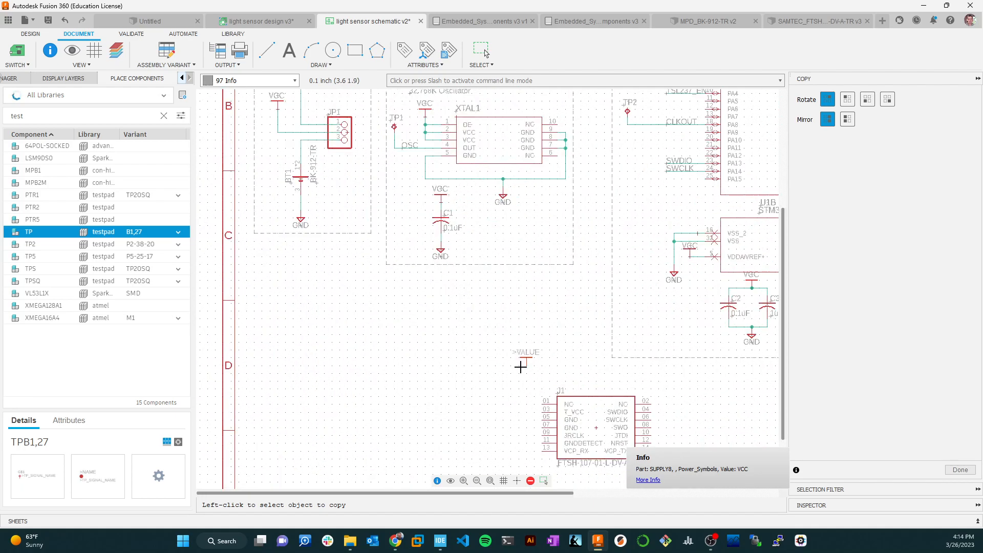
Place the copied VCC supply symbol above and to the left of connector J1.
left_click(512, 384)
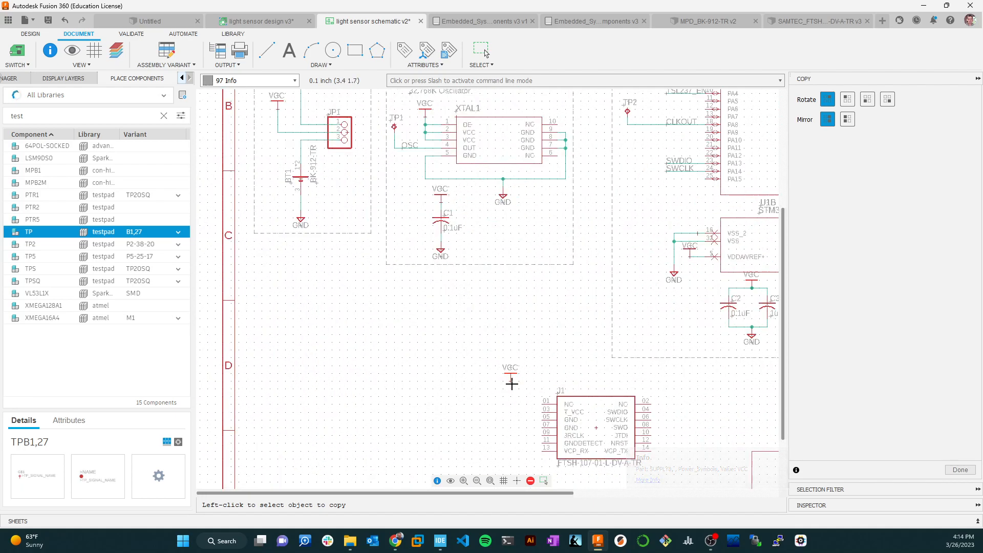
left_click(271, 53)
key("Escape")
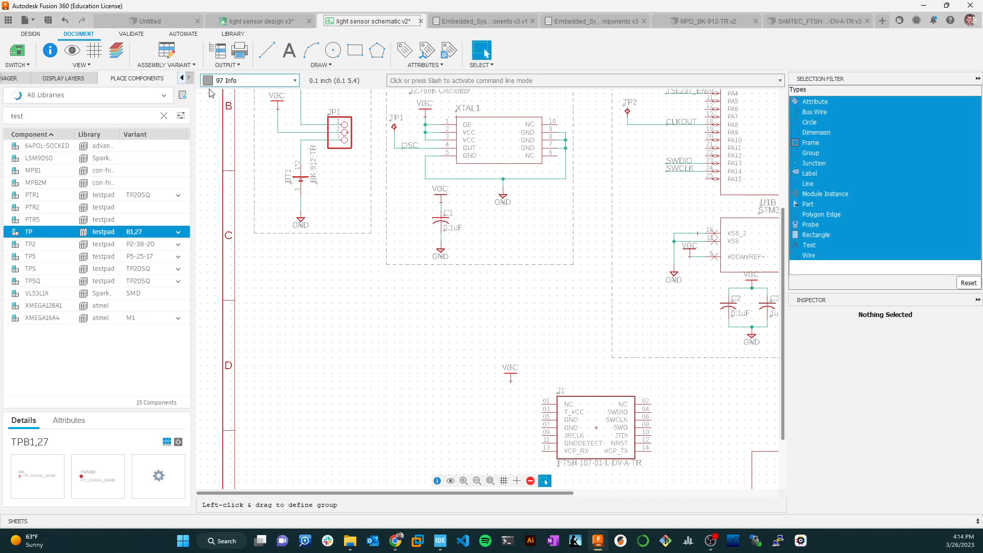
Set up the Net tool on layer 91 Nets with a continuous line style.
scroll(678, 345, "down", 2)
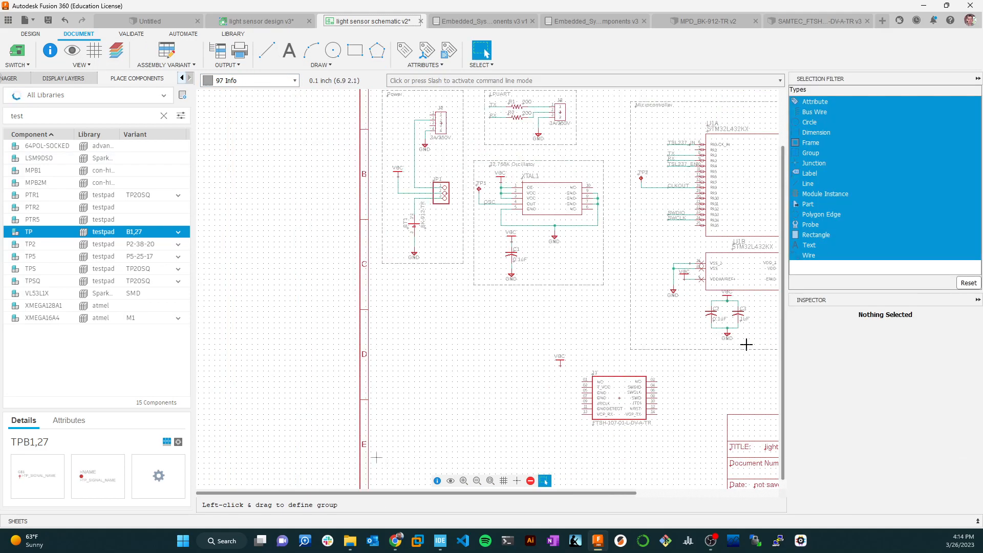
left_click(40, 37)
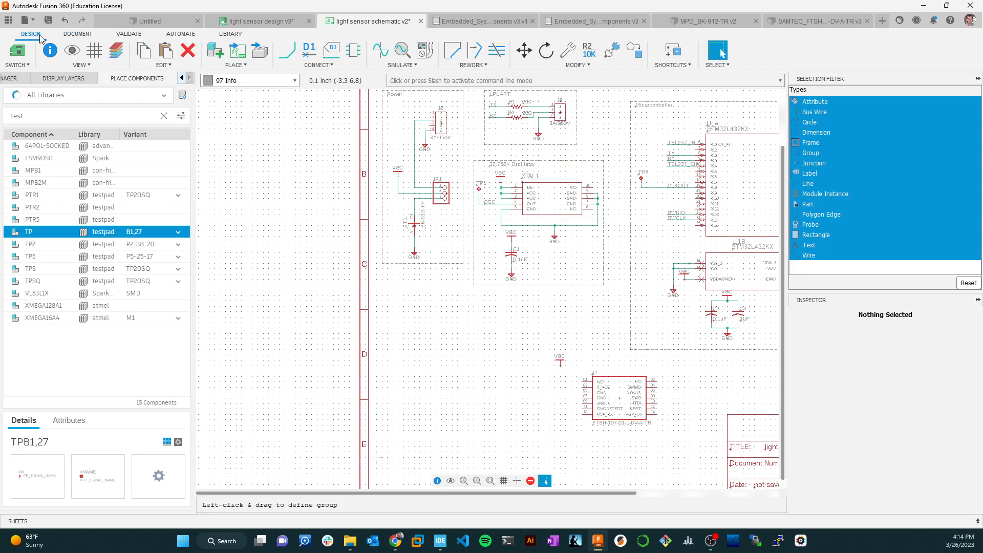
left_click(287, 80)
left_click(240, 128)
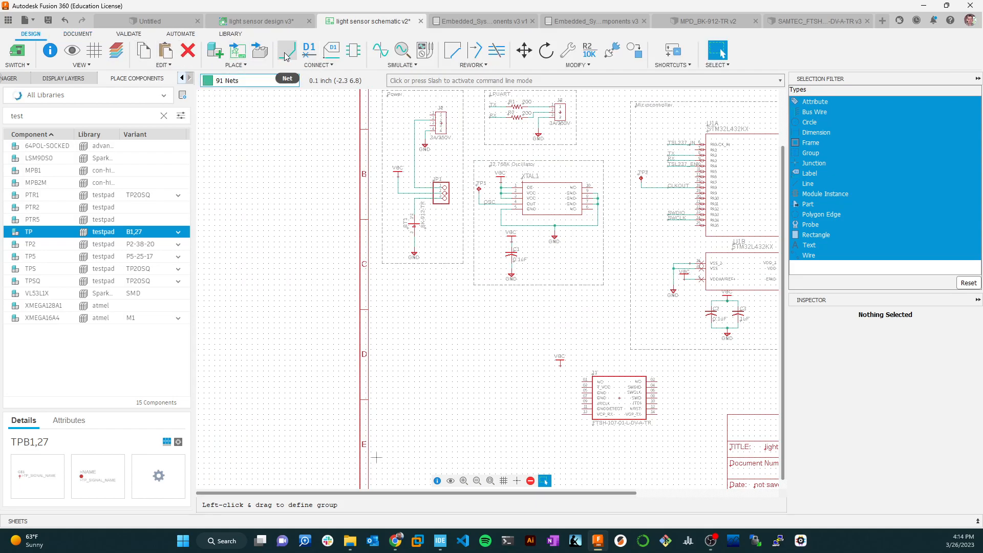
left_click(287, 50)
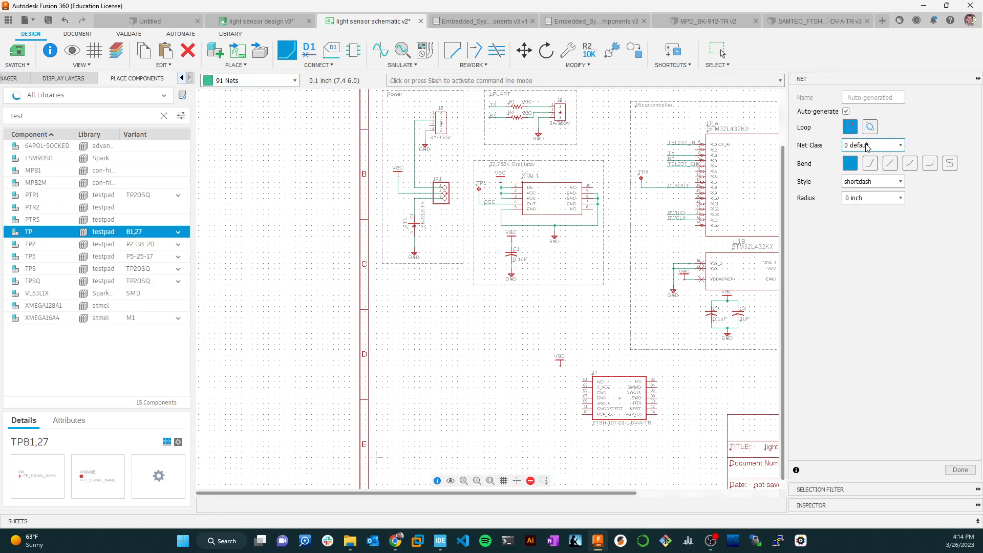
left_click(900, 182)
left_click(870, 194)
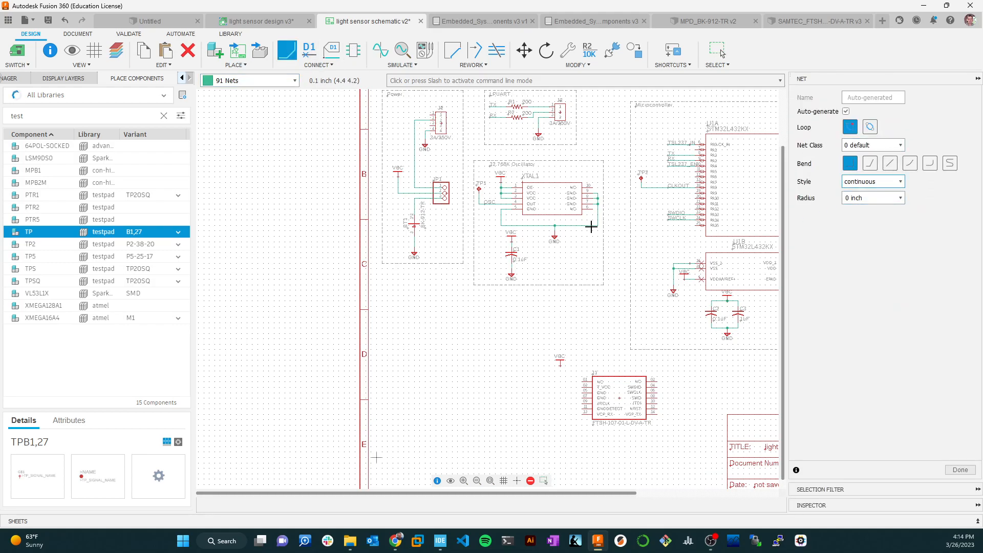
Wire the new VCC symbol to pin 03 (T_VCC) of connector J1.
left_click(559, 365)
scroll(593, 389, "up", 4)
scroll(647, 399, "down", 3)
scroll(656, 406, "up", 1)
middle_click_drag(653, 404, 581, 379)
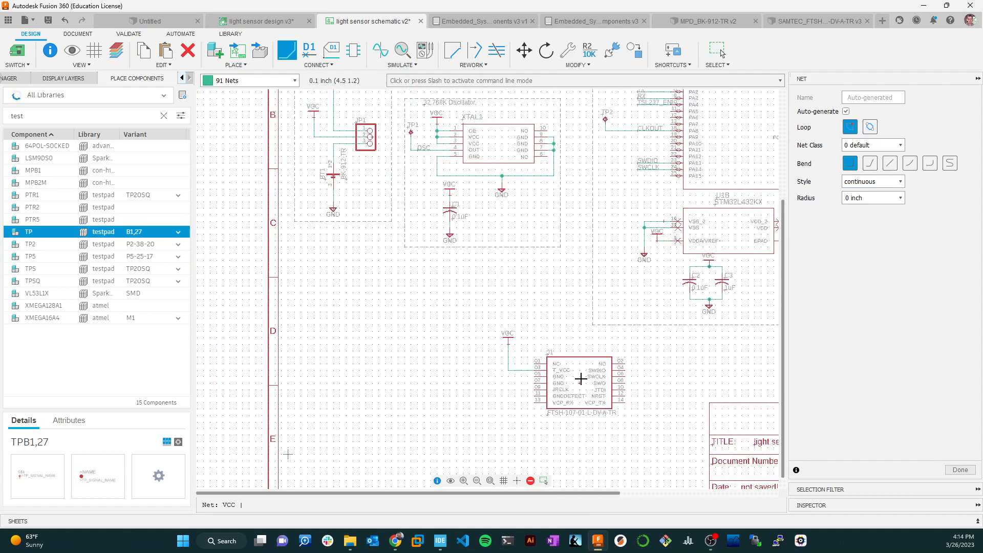
Copy the oscillator section's GND symbol and place it below and to the left of connector J1.
scroll(580, 392, "up", 3)
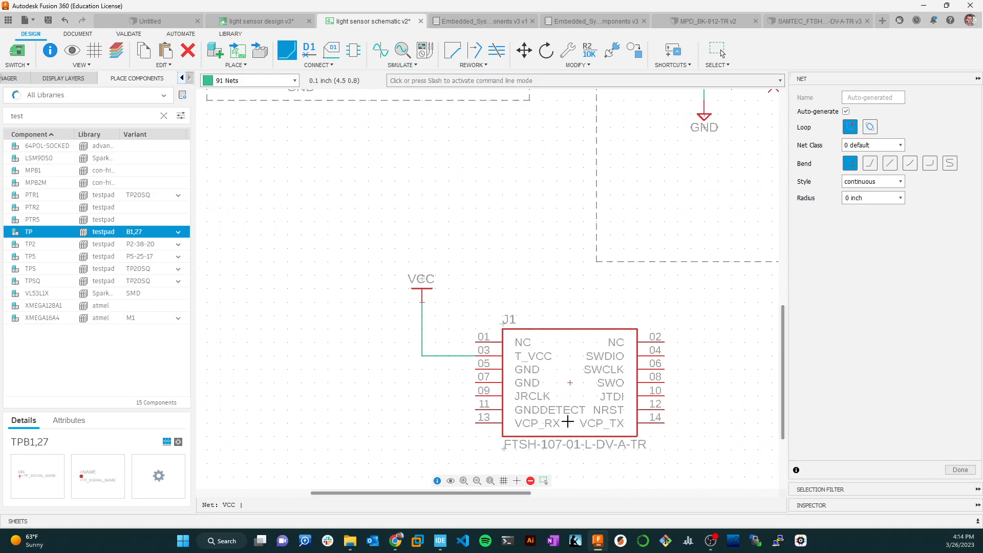
scroll(583, 414, "down", 3)
scroll(598, 346, "up", 1)
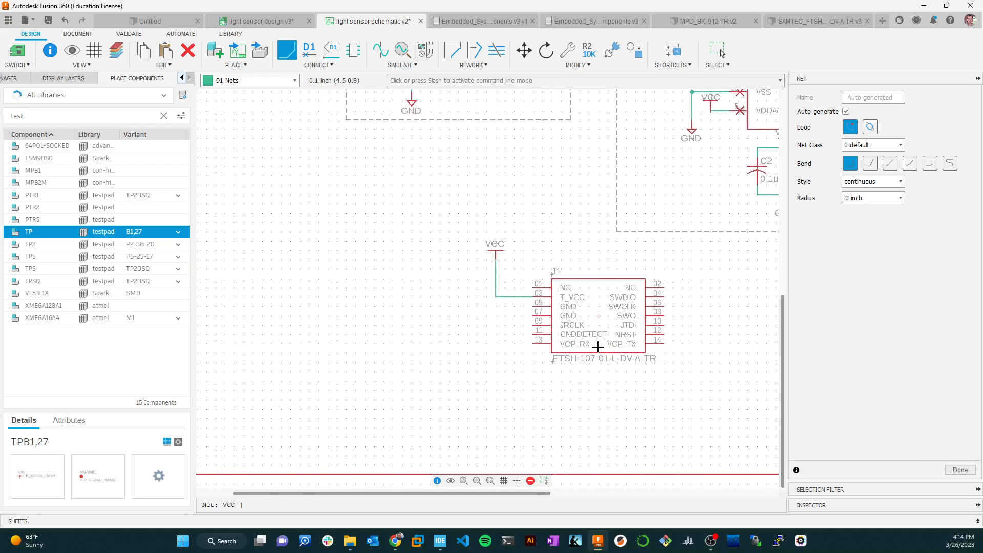
right_click(412, 104)
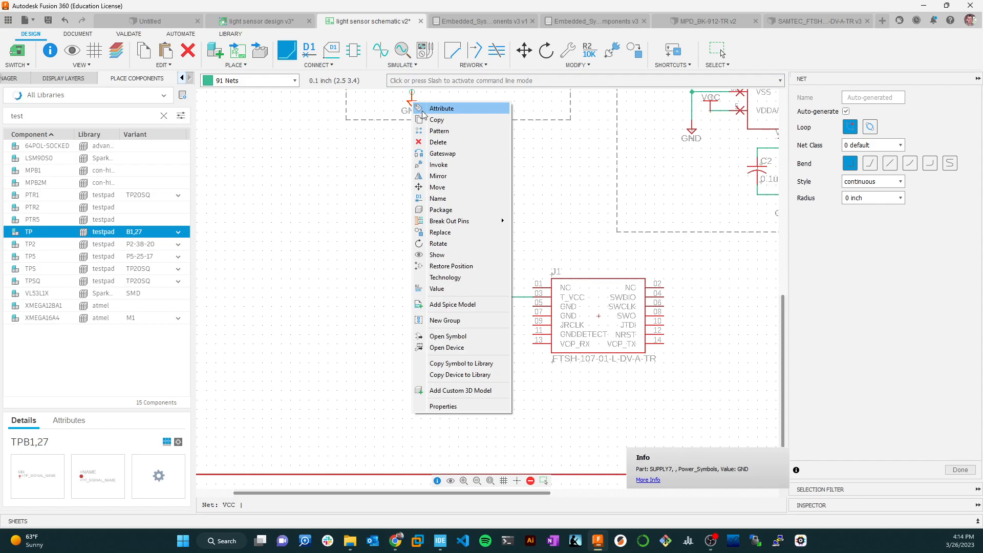
left_click(436, 119)
left_click(495, 394)
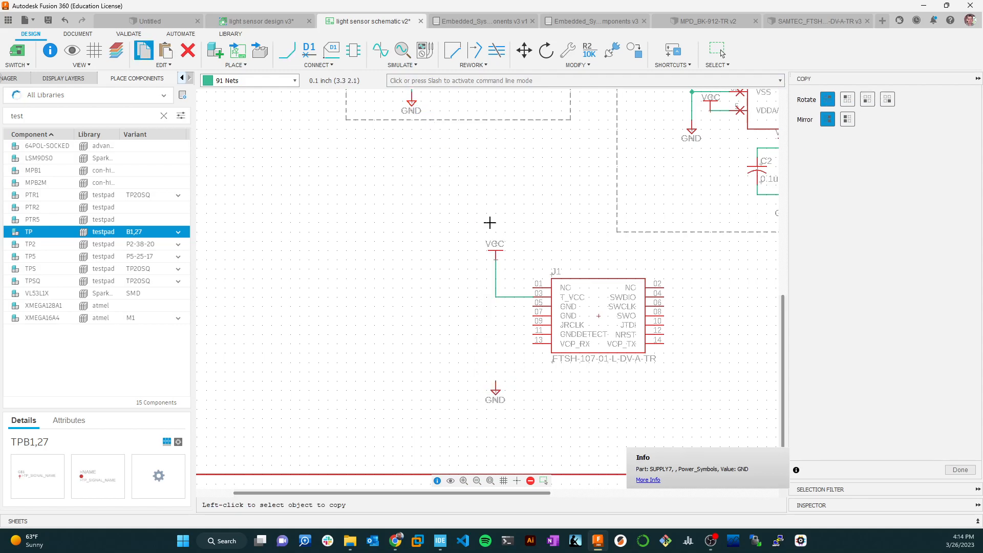
Wire J1's GND pins 05 and 07 and GNDDETECT pin 11 to the new GND symbol.
left_click(287, 50)
left_click(534, 306)
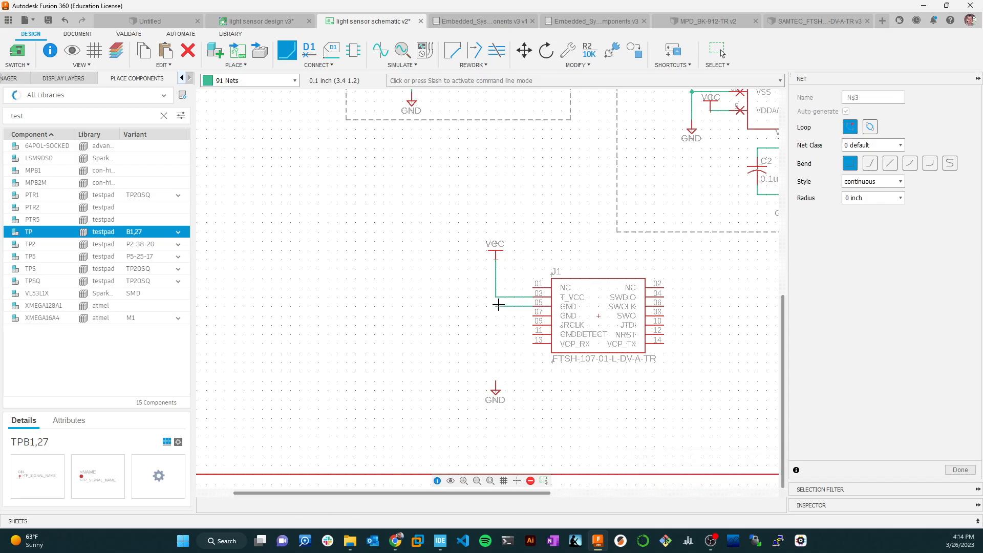
left_click(496, 384)
left_click(534, 319)
left_click(495, 319)
left_click(535, 333)
left_click(496, 335)
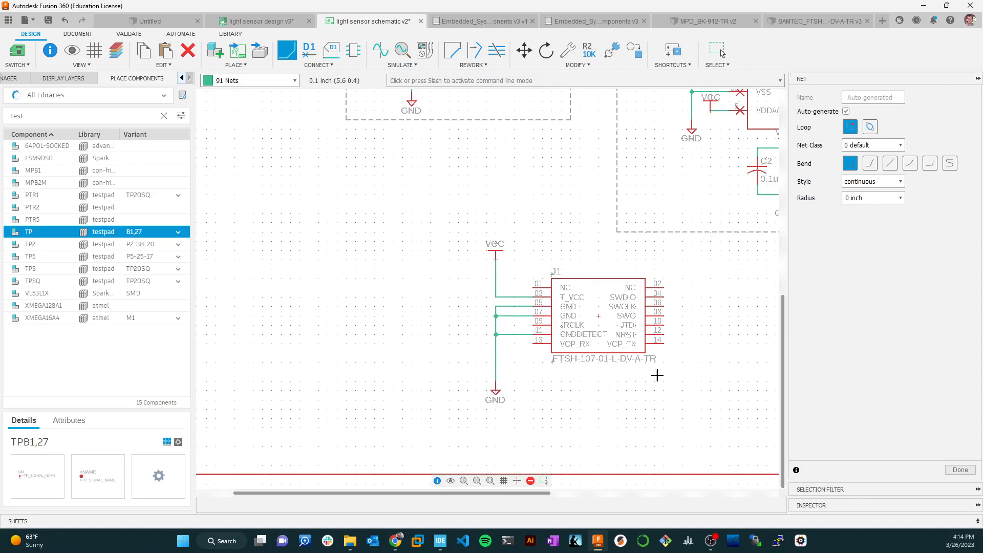
key("Escape")
Draw a short net stub outward from J1's VCP_RX pin 13.
key("n")
left_click(536, 344)
double_click(515, 342)
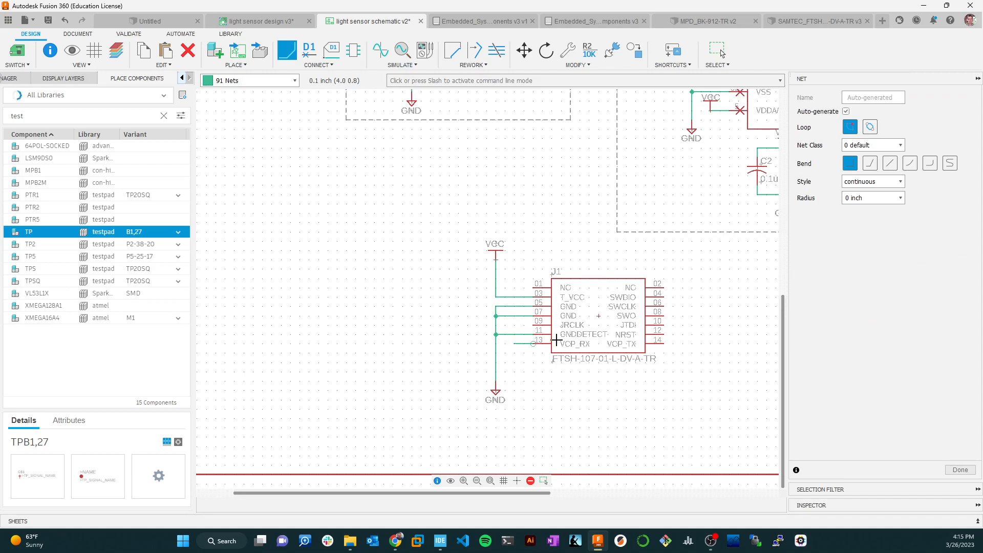
key("Escape")
Name the pin 13 stub RX, connect it to the existing RX net, and place its label on the wire.
right_click(518, 343)
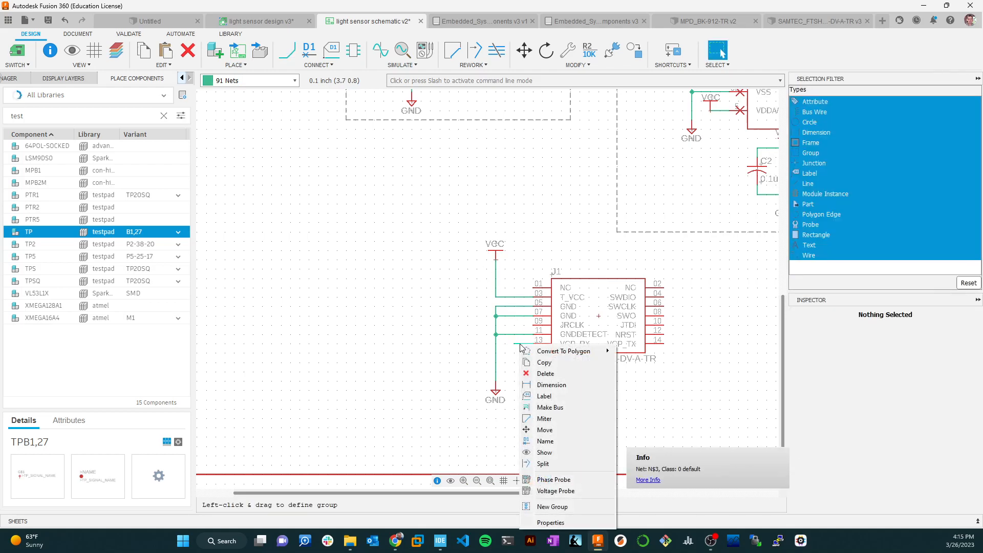
left_click(557, 441)
type("RX")
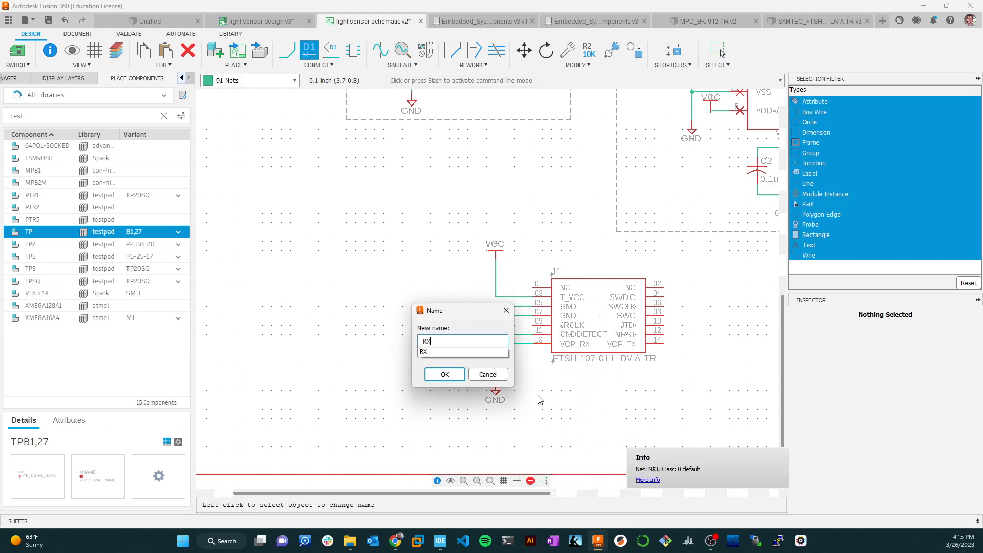
key("Return")
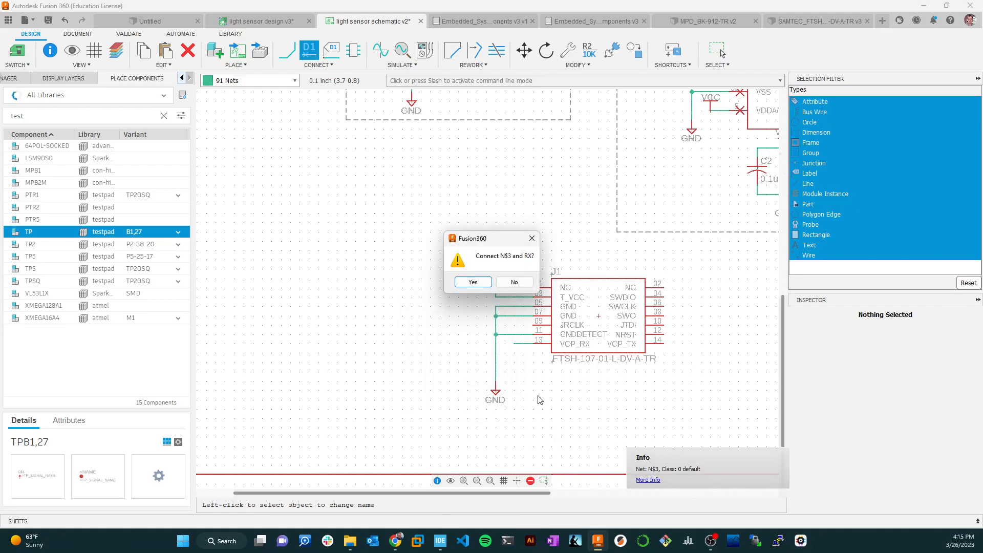
left_click(471, 281)
left_click(514, 342)
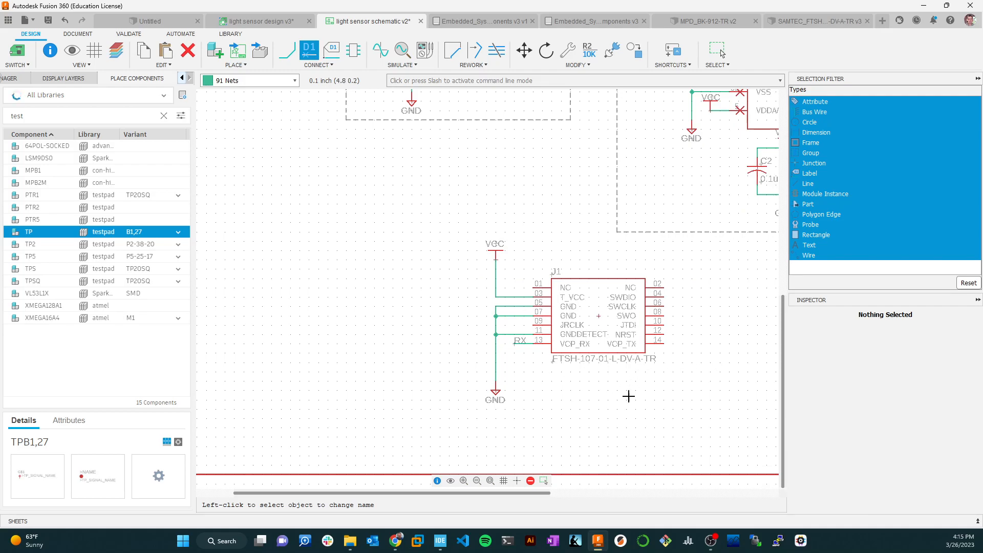
Draw a short net stub outward from J1's VCP_TX pin 14.
key("n")
left_click(658, 341)
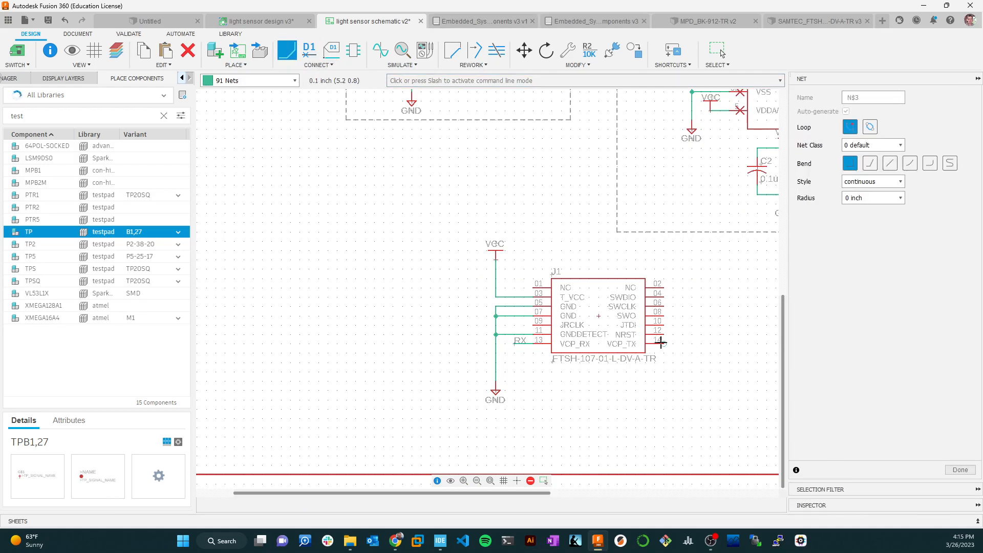
double_click(690, 344)
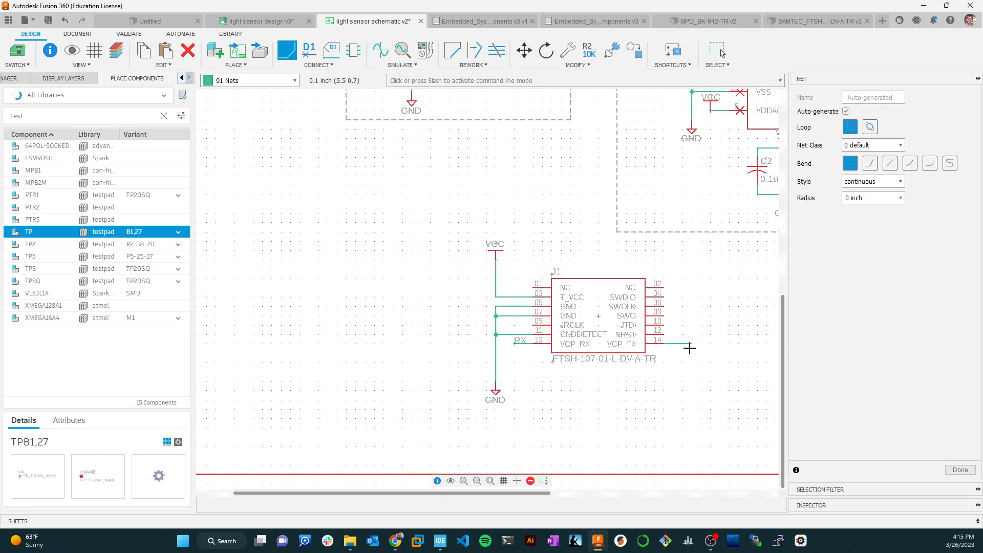
Name the pin 14 stub TX, connect it to the existing TX net, and place its label below J1.
right_click(683, 347)
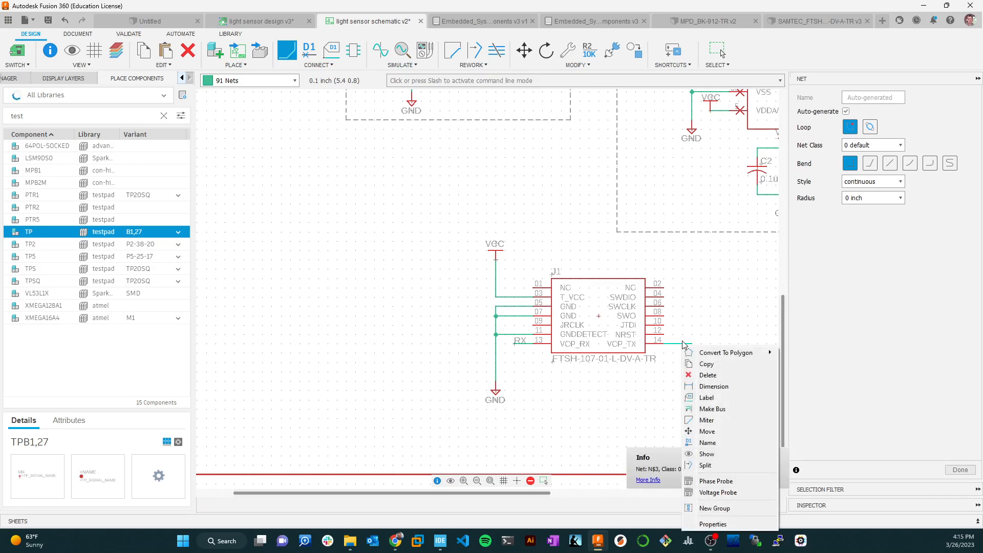
left_click(708, 442)
type("TX")
key("Return")
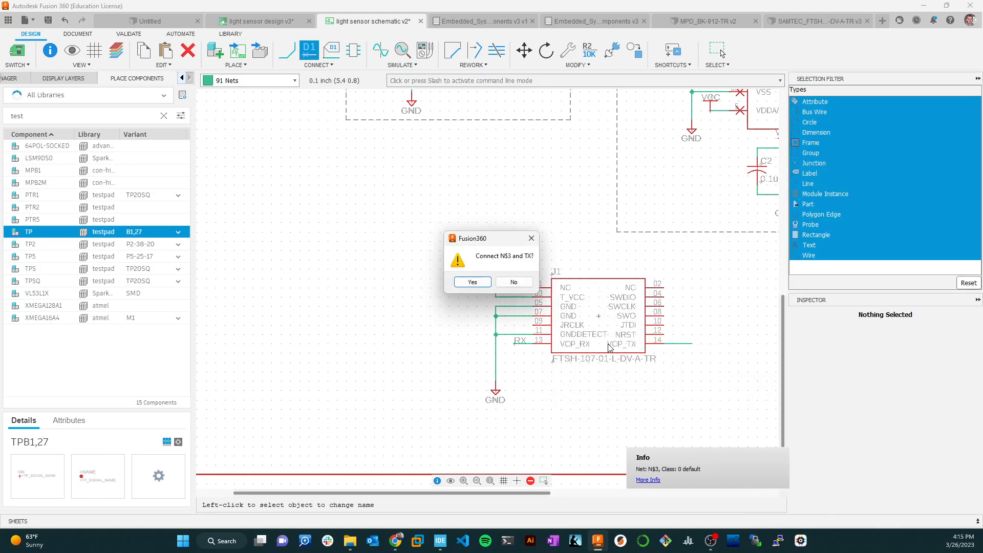
left_click(472, 282)
key("l")
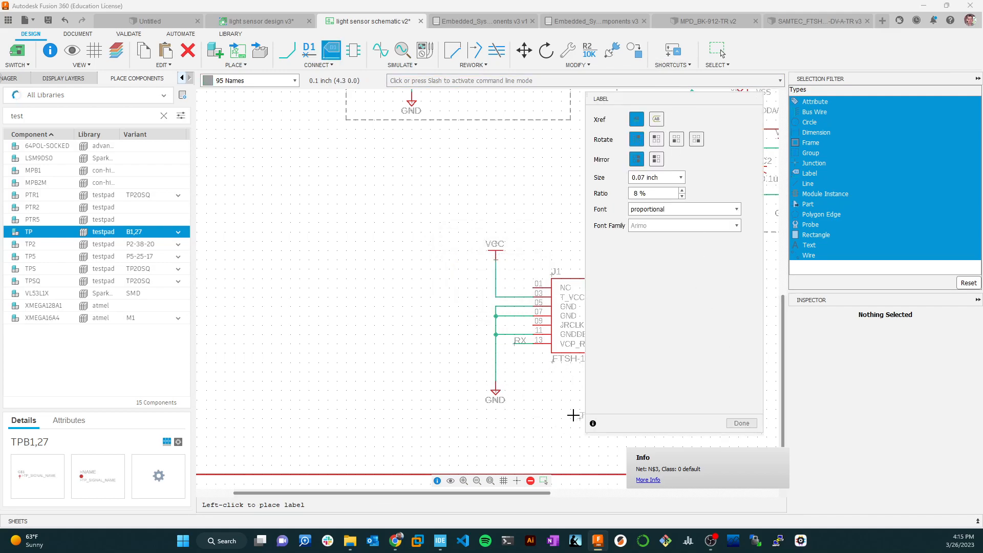
left_click(576, 413)
key("n")
left_click(562, 409)
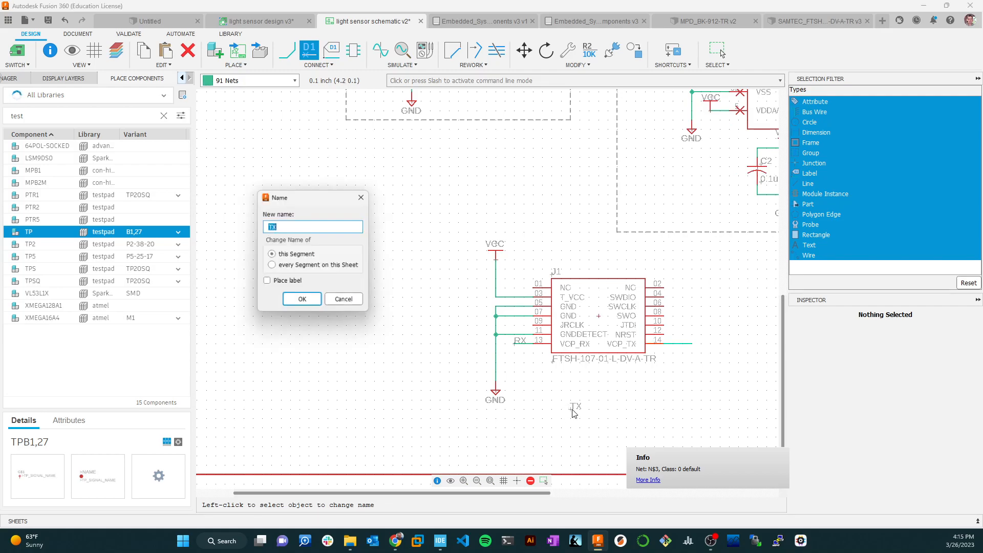
left_click(344, 301)
key("Escape")
Move the TX label from below J1 onto the pin 14 wire.
left_click_drag(573, 409, 682, 340)
key("Escape")
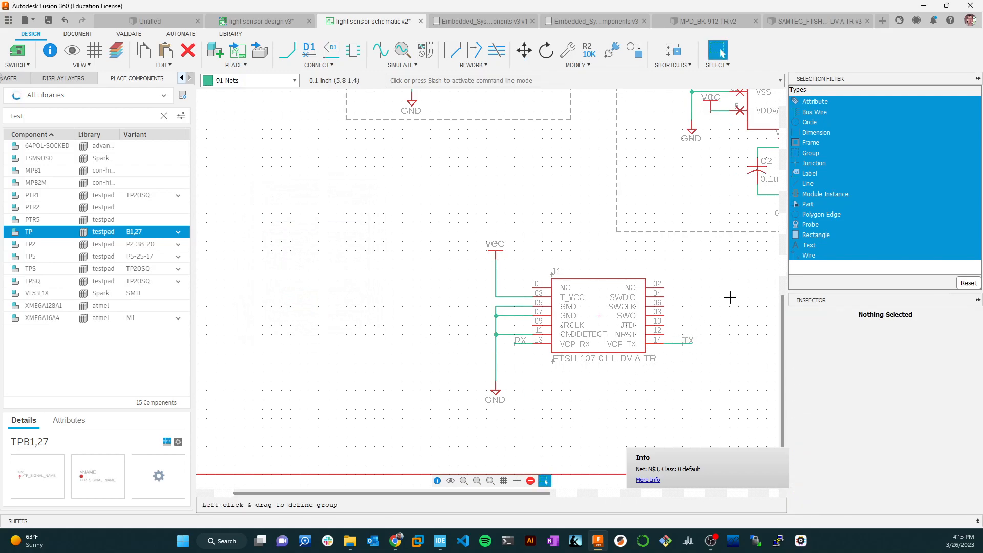
Draw a short net stub outward from J1's NRST pin 12.
scroll(645, 173, "up", 1)
scroll(687, 174, "down", 5)
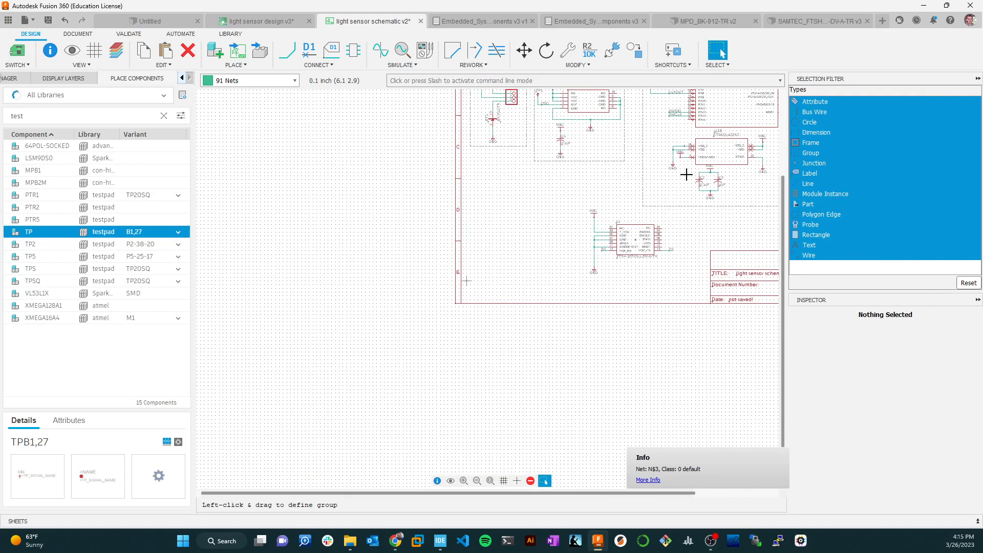
scroll(712, 174, "up", 5)
scroll(676, 166, "down", 5)
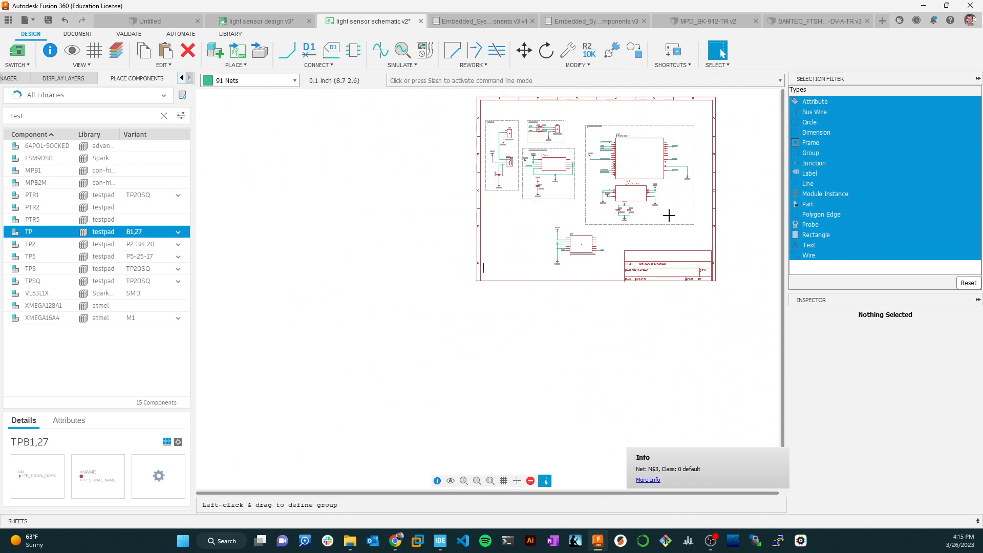
scroll(597, 254, "up", 6)
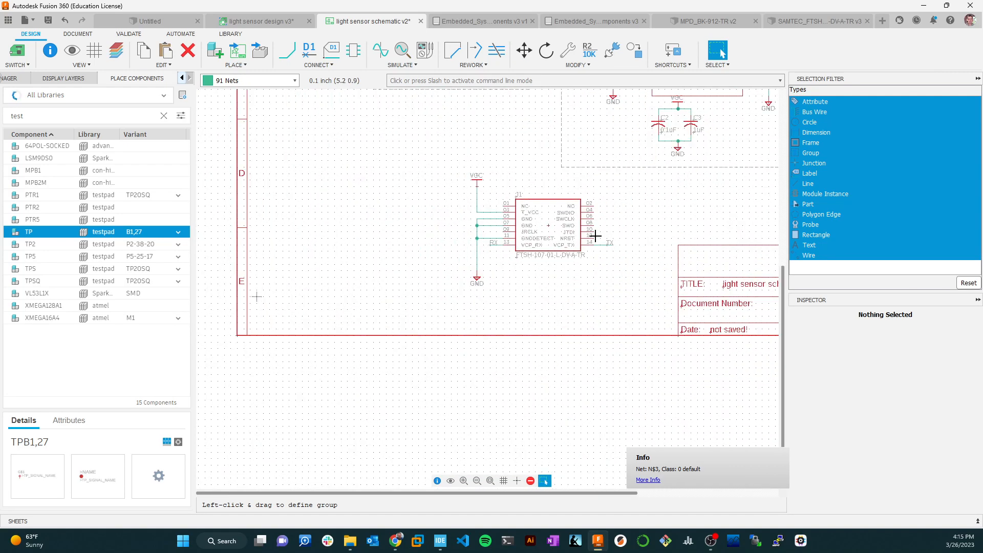
left_click(287, 51)
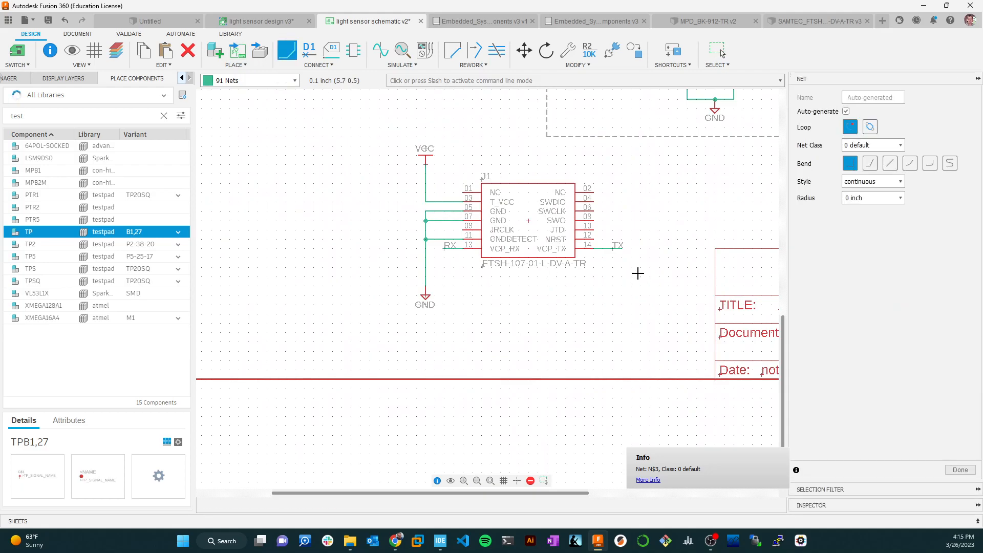
Name J1's pin 12 stub NRST, connect it to the existing NRST net, and place its label on the wire.
right_click(604, 239)
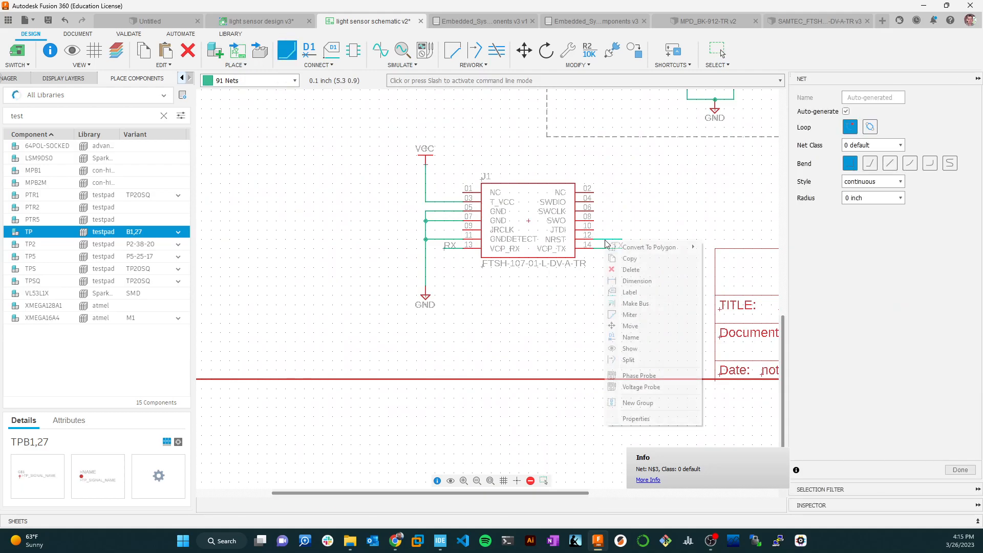
left_click(639, 334)
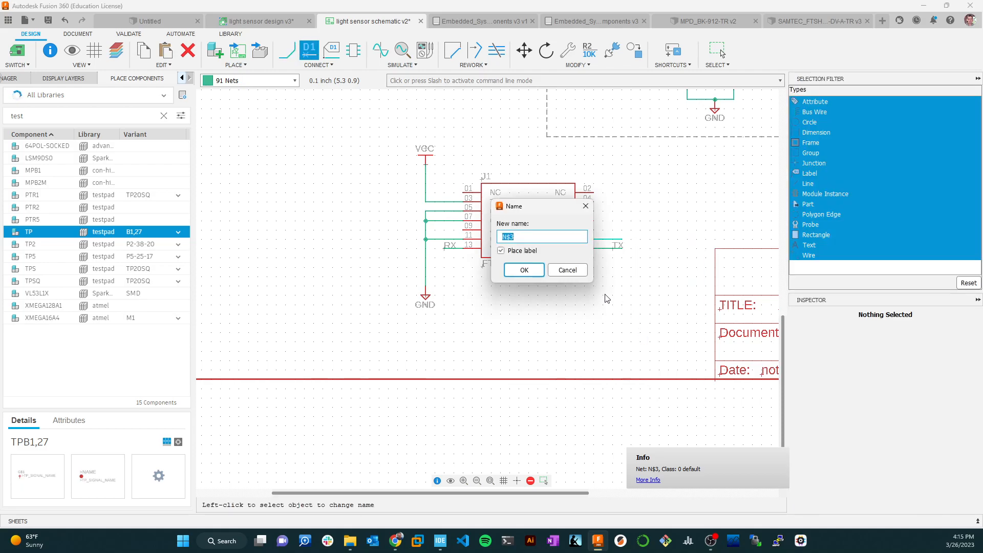
type("NRST")
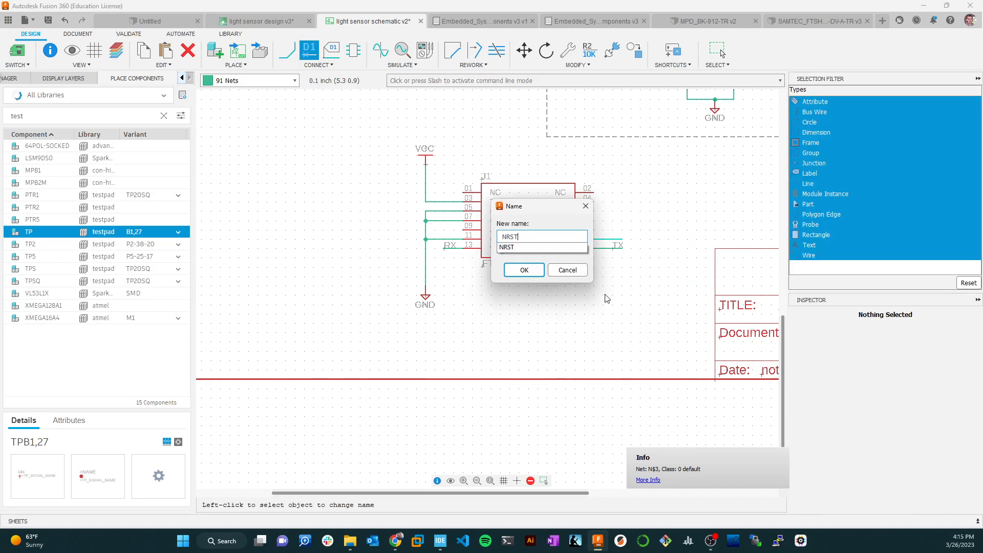
left_click(515, 266)
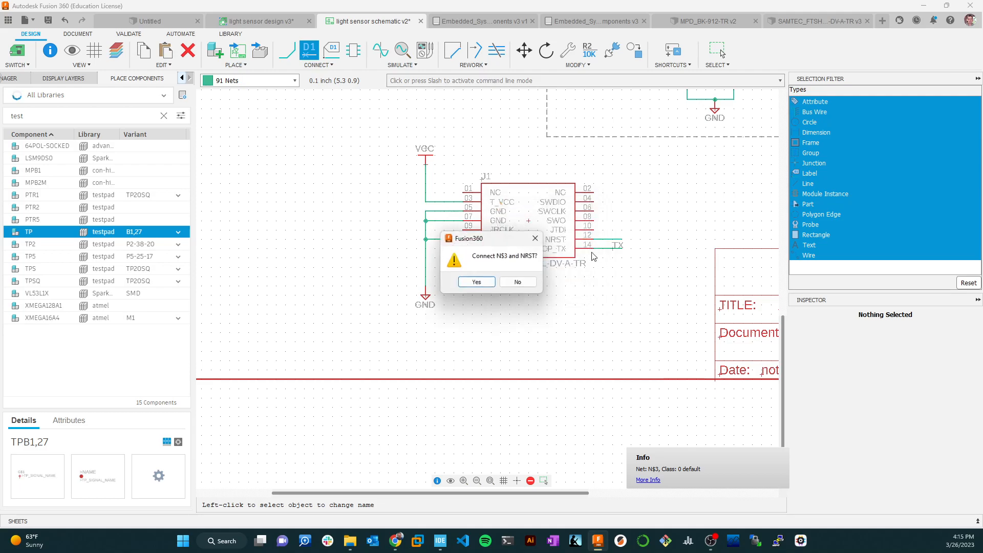
left_click(515, 279)
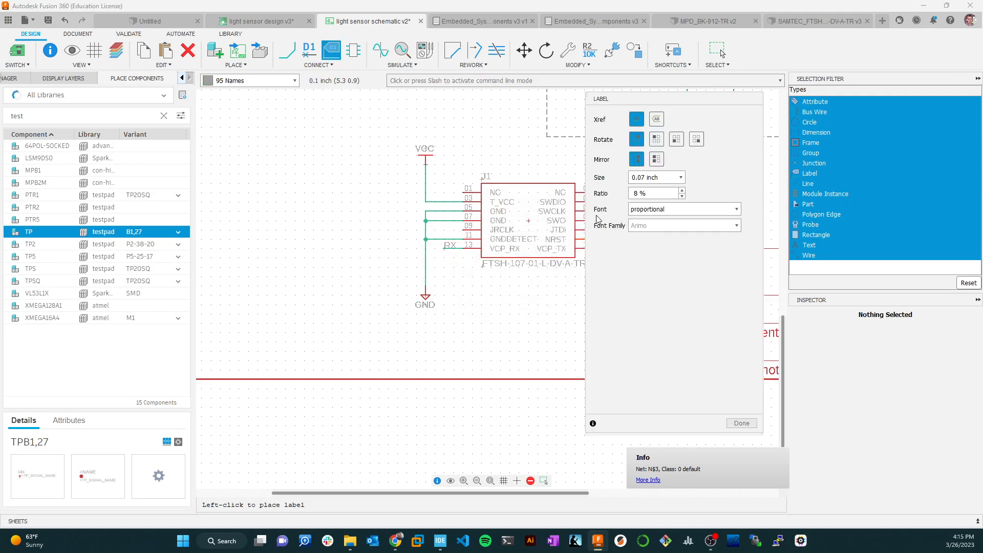
left_click_drag(640, 101, 292, 100)
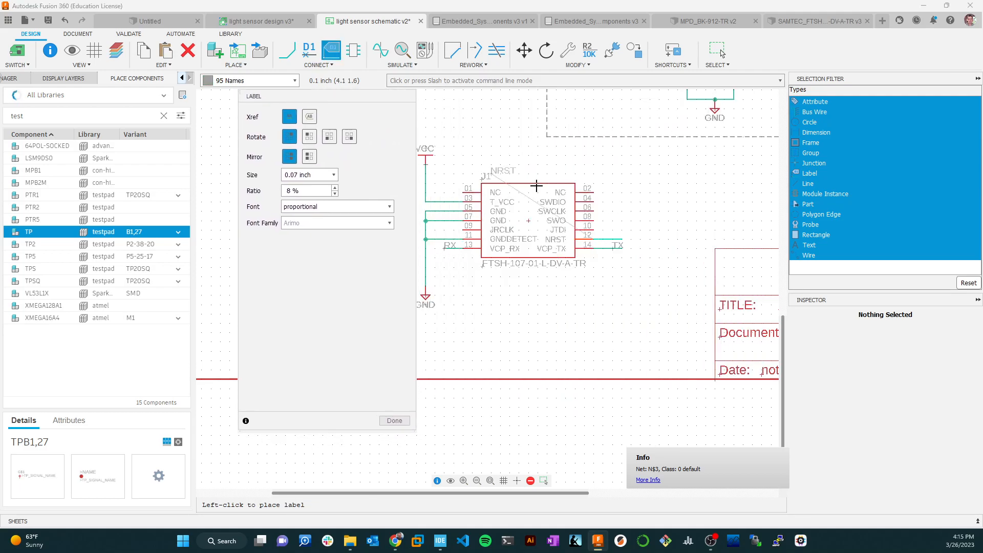
left_click(611, 237)
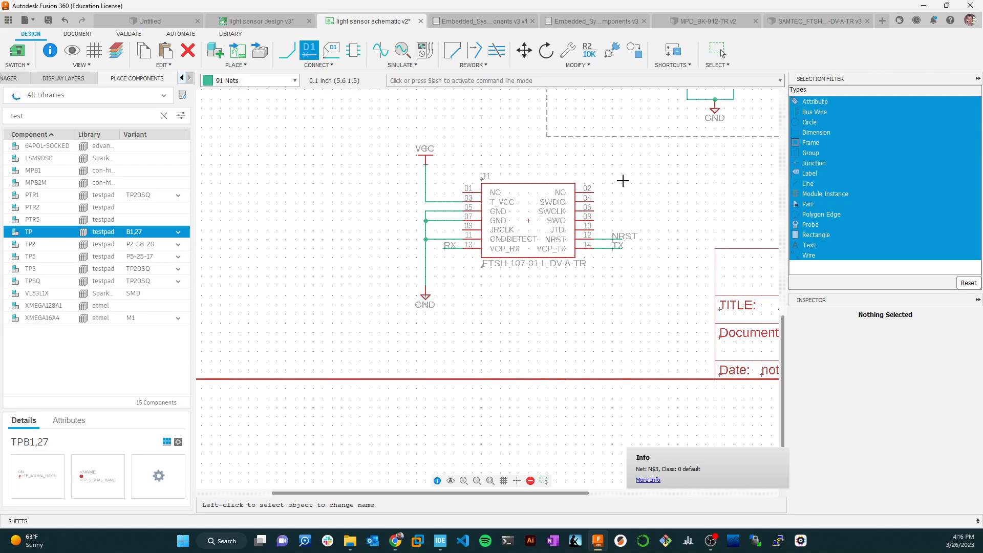
Draw a short net stub outward from J1's SWO pin 8.
scroll(598, 223, "up", 2)
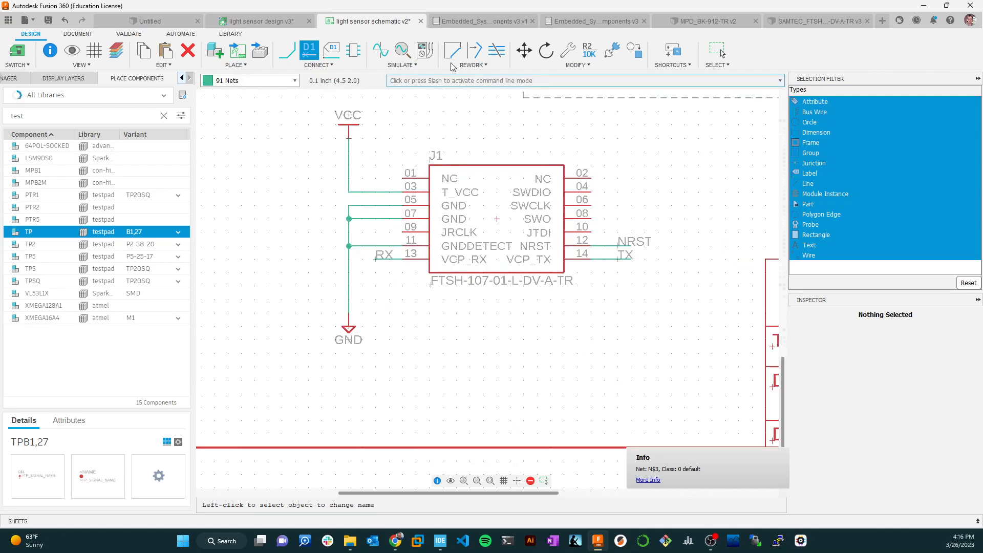
left_click(287, 50)
left_click(593, 219)
double_click(631, 218)
Name the pin 8 stub SWO, connect it to the existing SWO net, and place its label on the wire.
right_click(620, 218)
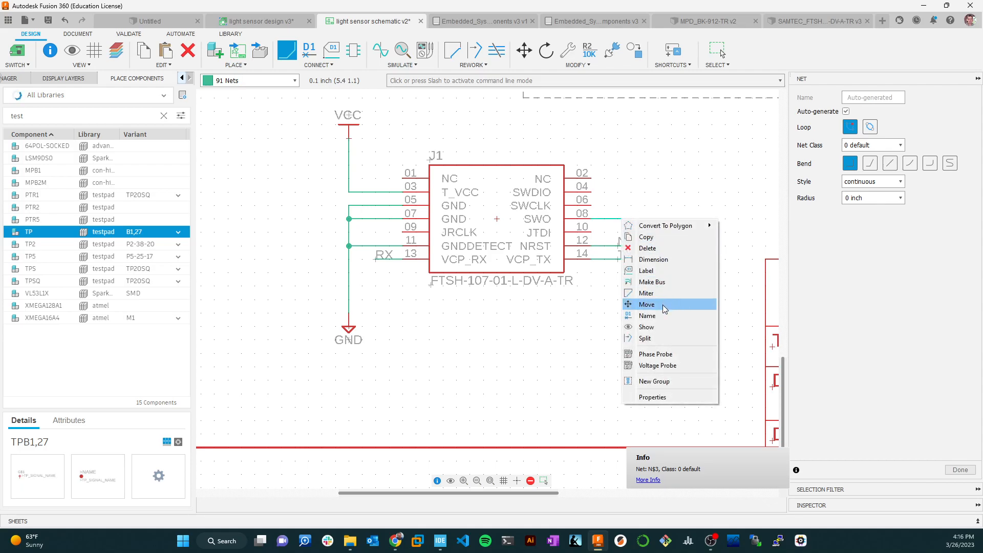
left_click(663, 318)
type("SWO")
left_click(521, 250)
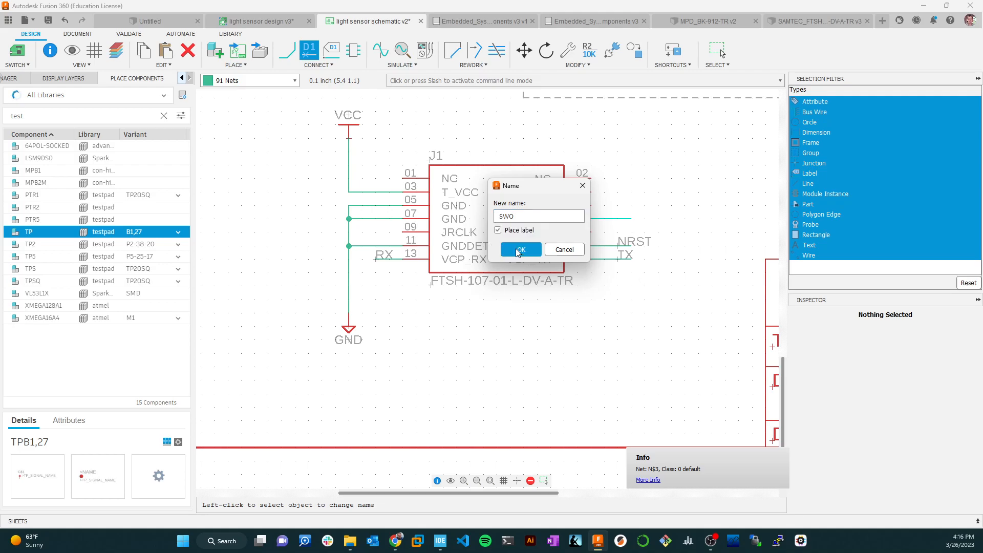
left_click(476, 281)
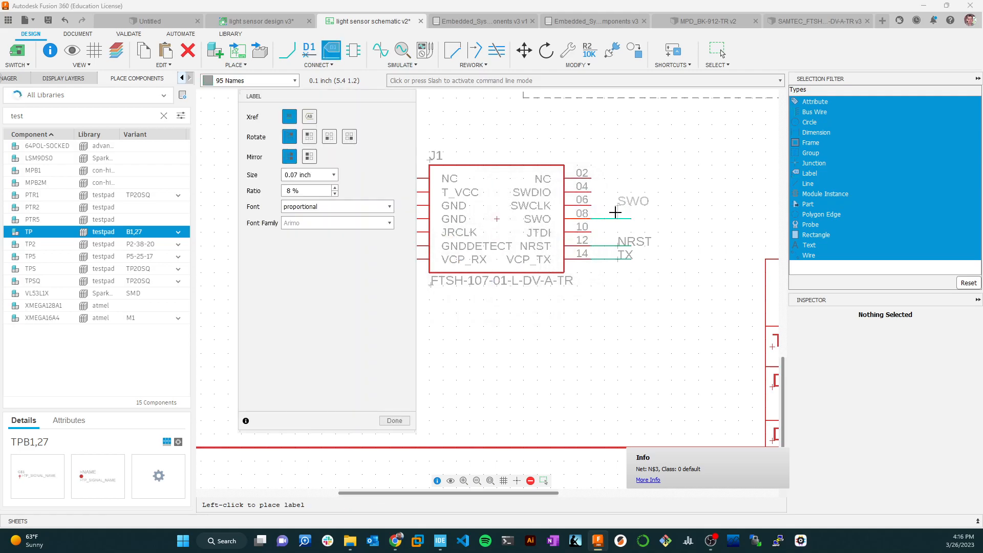
left_click(618, 218)
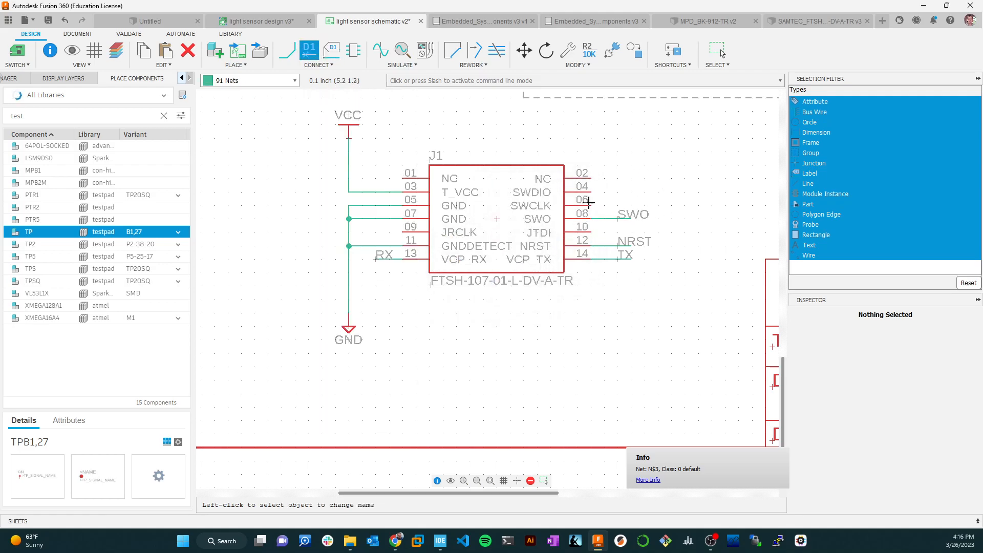
Draw a short net stub from J1's SWCLK pin 6, connect it to the existing SWCLK net, and label it SWCLK.
left_click(287, 53)
left_click(590, 205)
right_click(621, 205)
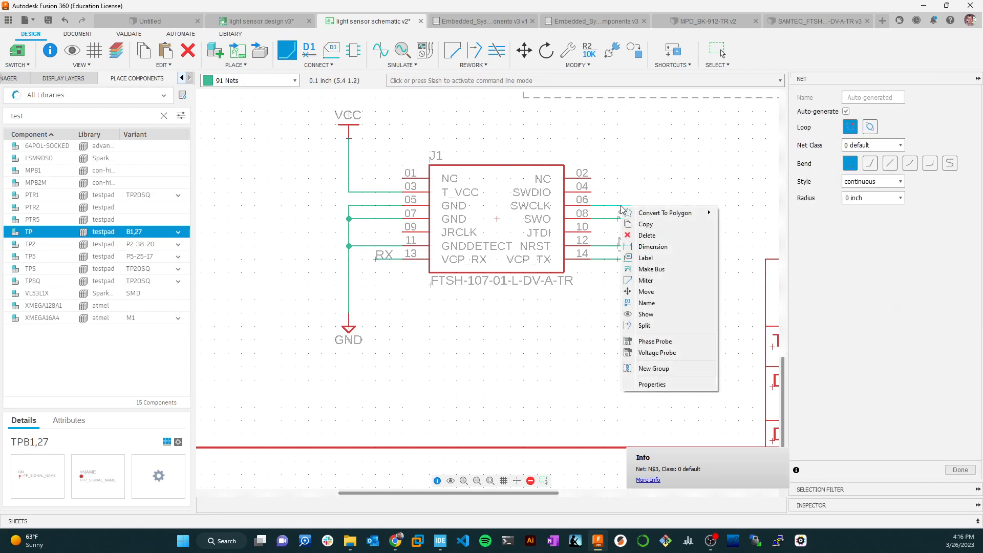
left_click(647, 303)
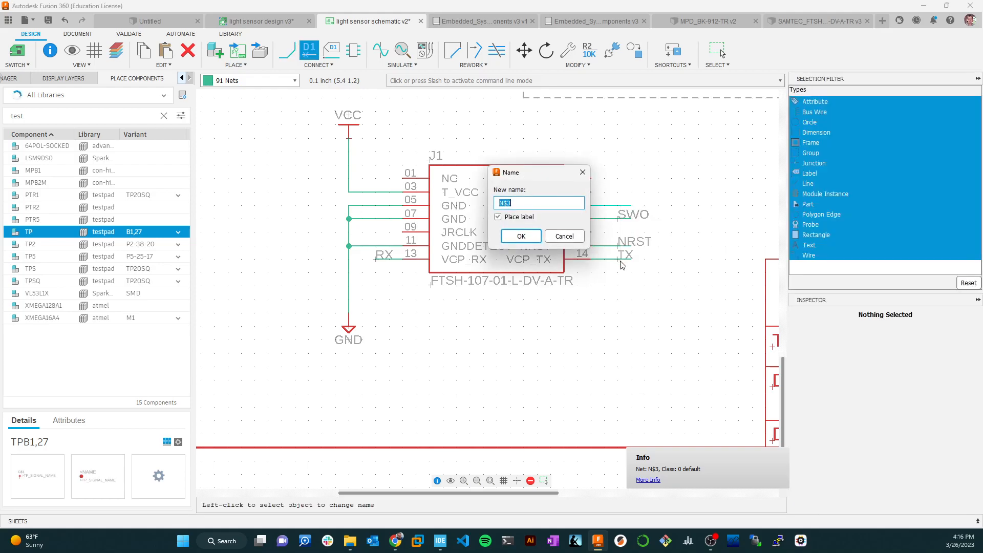
type("SWCLK")
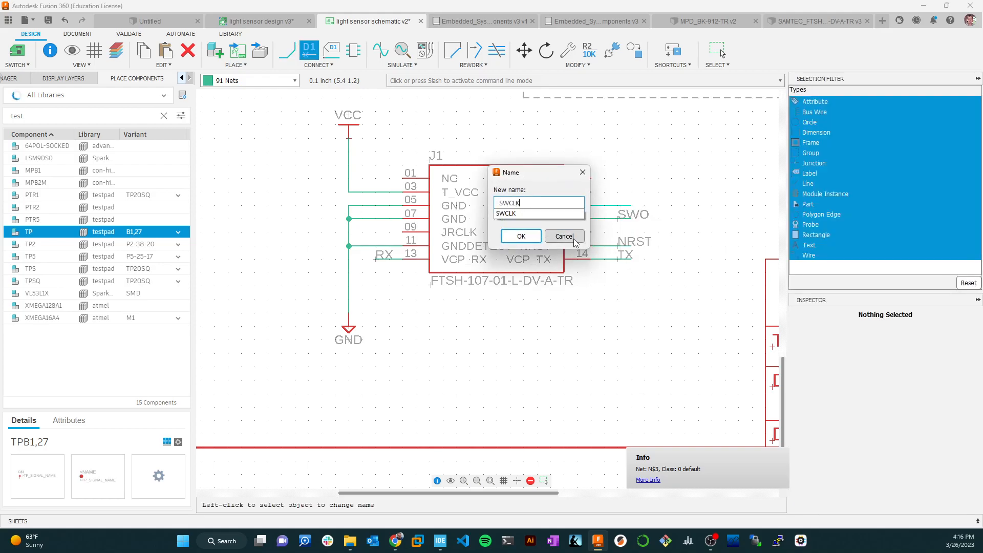
key("Return")
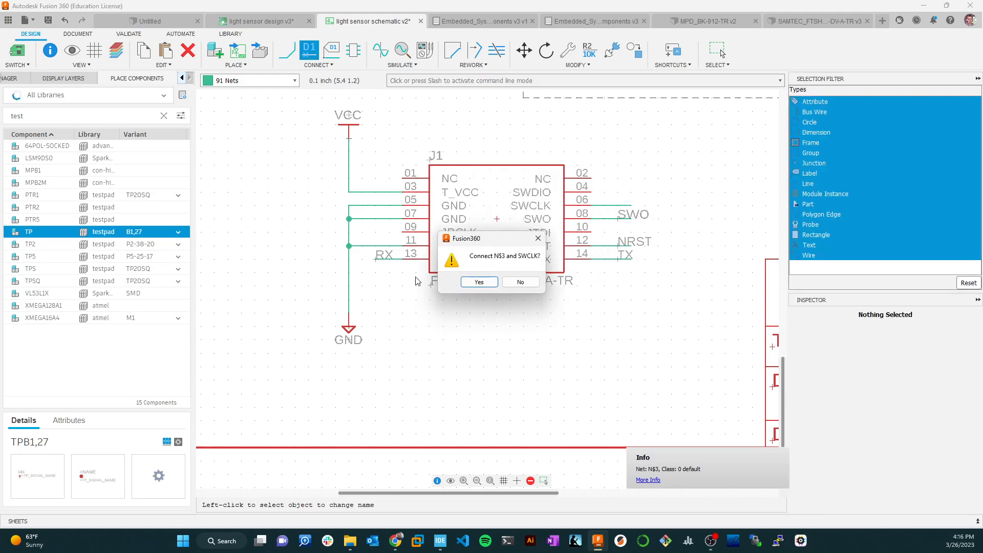
left_click(481, 281)
left_click(616, 203)
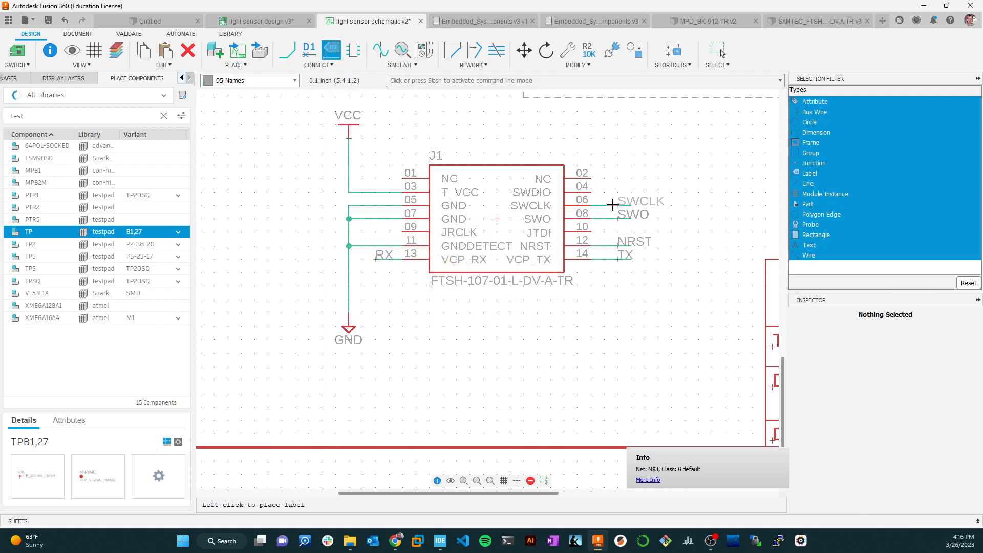
key("Escape")
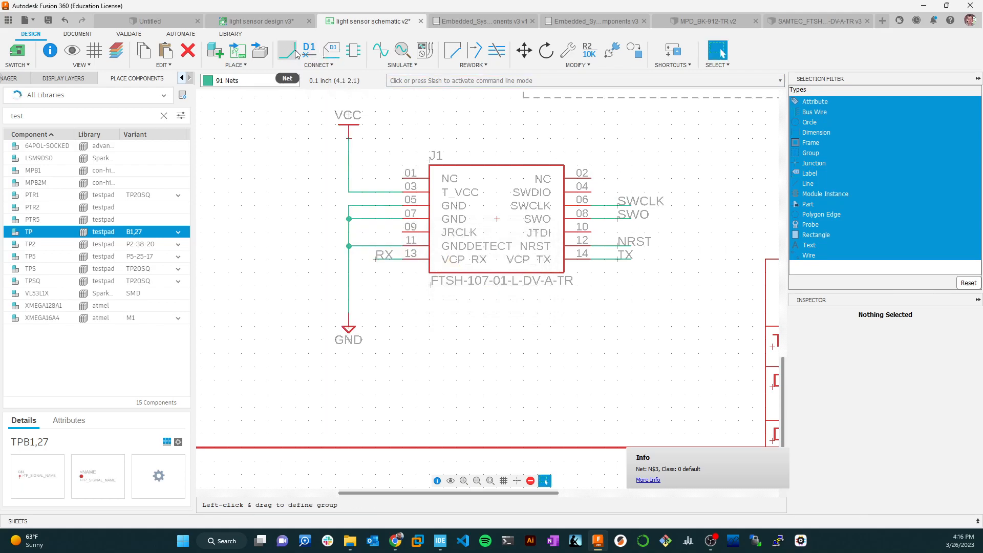
Draw a short net stub from J1's SWDIO pin 4, connect it to the existing SWDIO net, and label it SWDIO.
key("n")
left_click(592, 192)
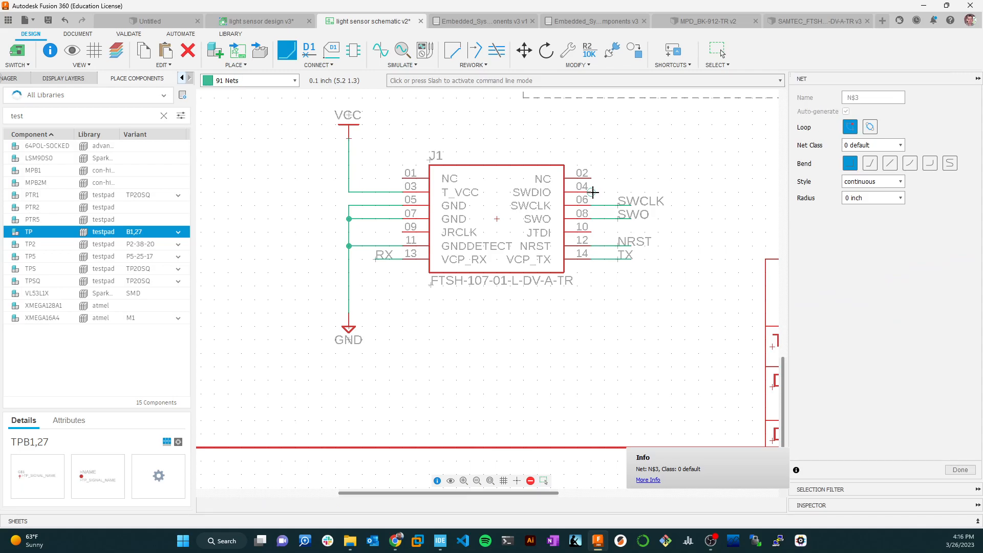
right_click(624, 191)
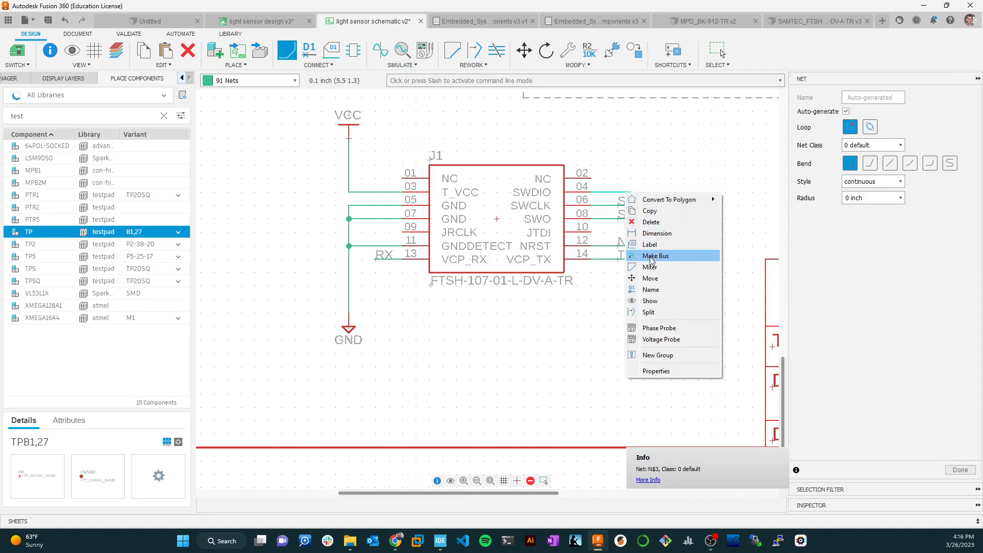
left_click(657, 287)
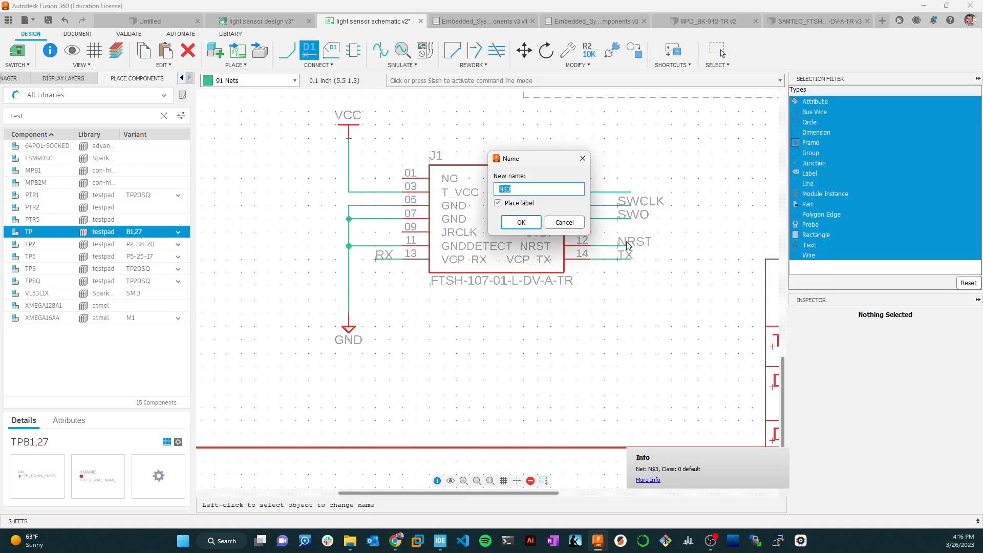
type("SWDIO")
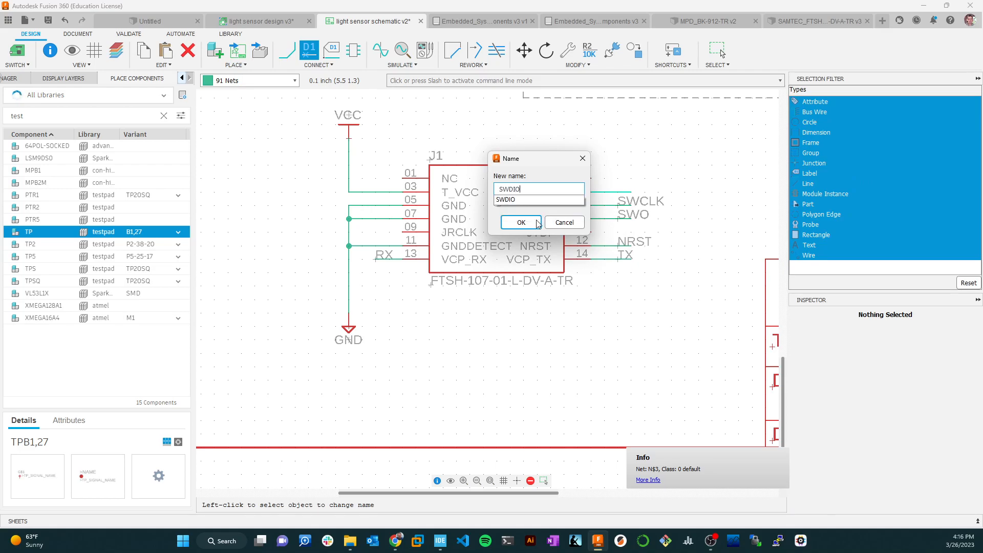
left_click(536, 222)
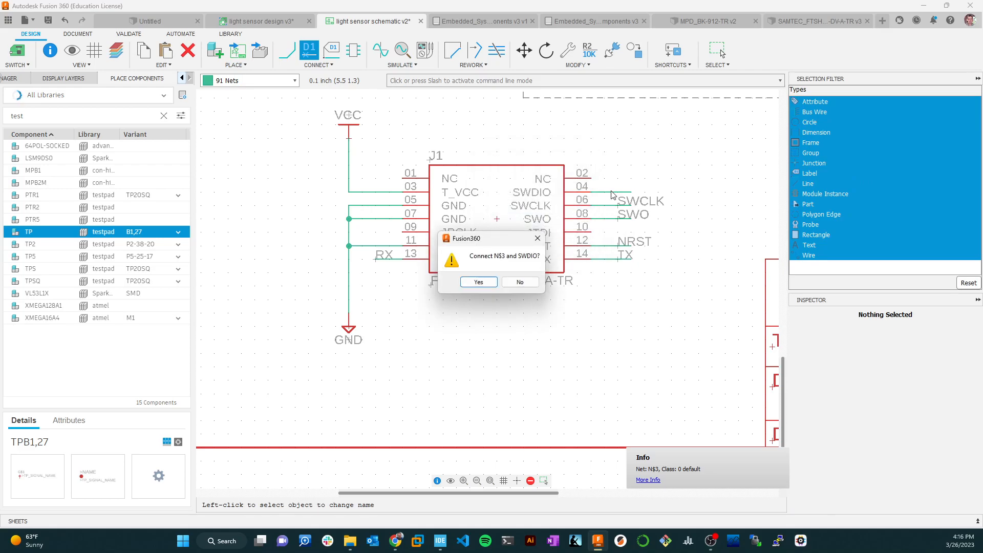
left_click(478, 282)
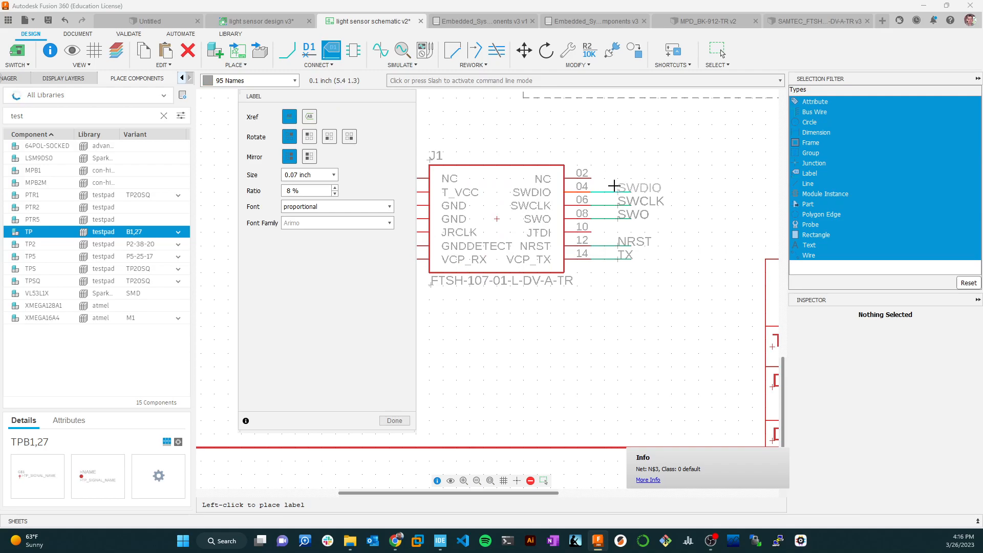
left_click(655, 178)
key("Escape")
Switch to the Lab7 wiki page in the browser and compare J1's wiring with the reference schematic's Debugger Interface block.
scroll(691, 238, "down", 5)
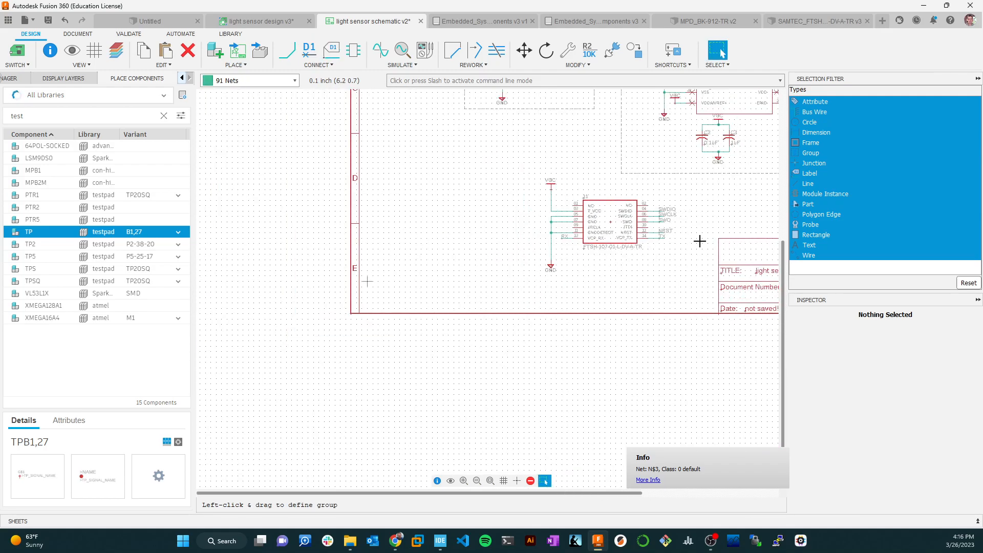
key("alt+Tab")
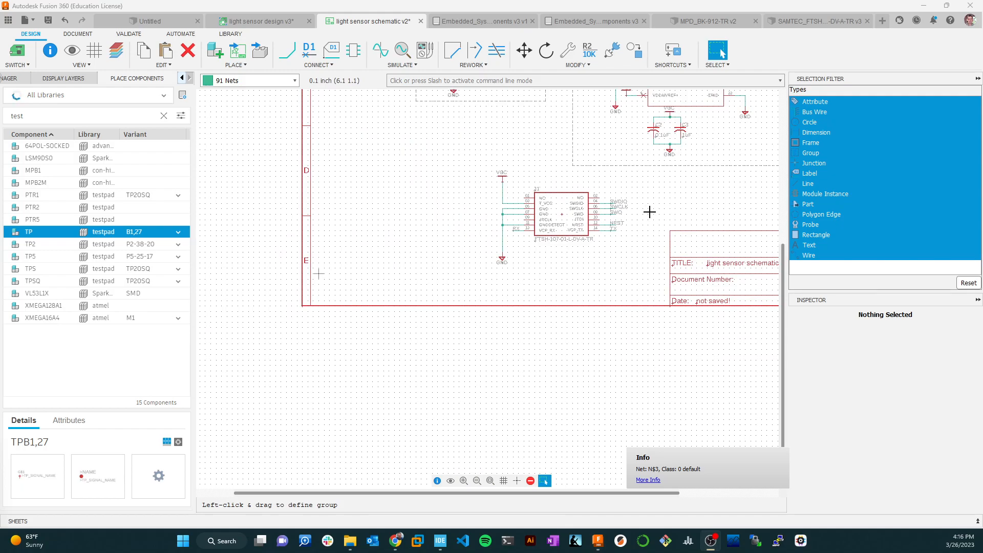
key("alt")
key("alt+Tab")
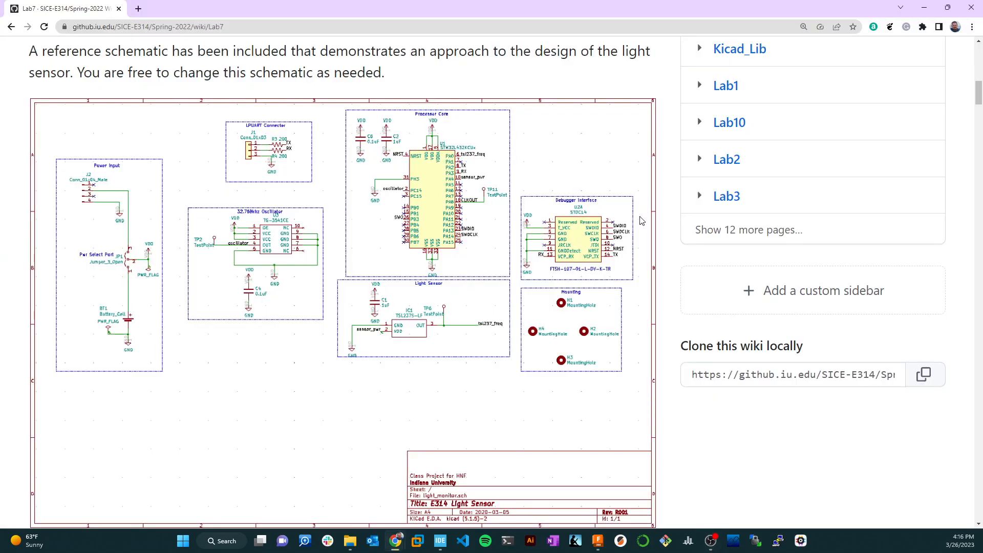
scroll(589, 262, "up", 3)
scroll(611, 264, "down", 6)
scroll(611, 259, "up", 2)
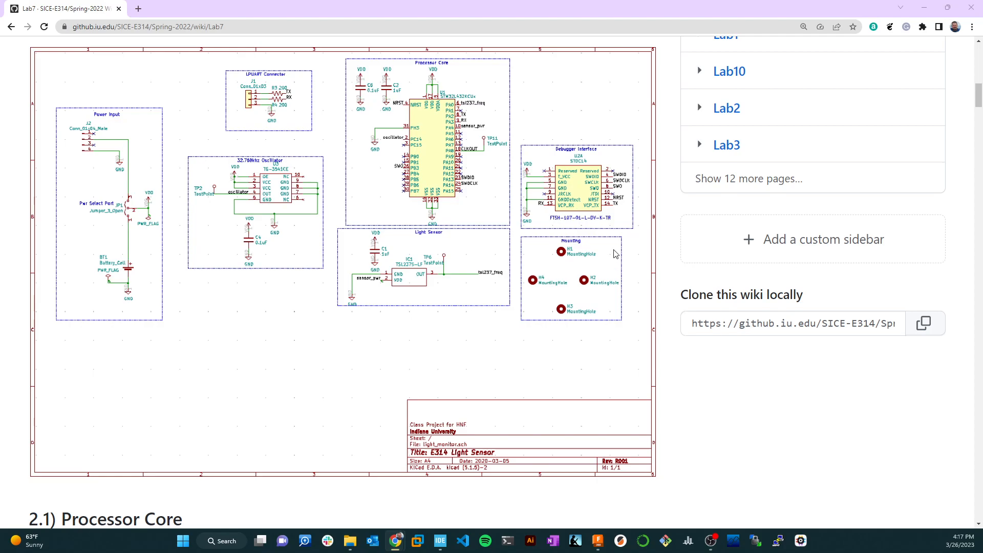
key("alt+Tab")
Move the whole J1 connector block, including its wires, labels and supply symbols, slightly down and away from the microcontroller's dashed outline.
scroll(676, 203, "up", 2)
scroll(676, 203, "down", 2)
middle_click_drag(677, 201, 557, 270)
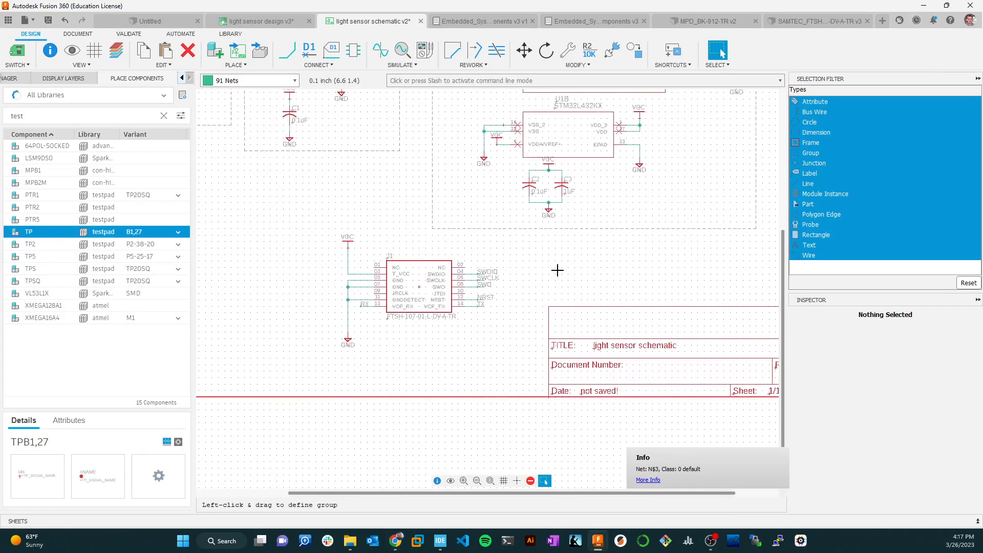
scroll(557, 270, "down", 3)
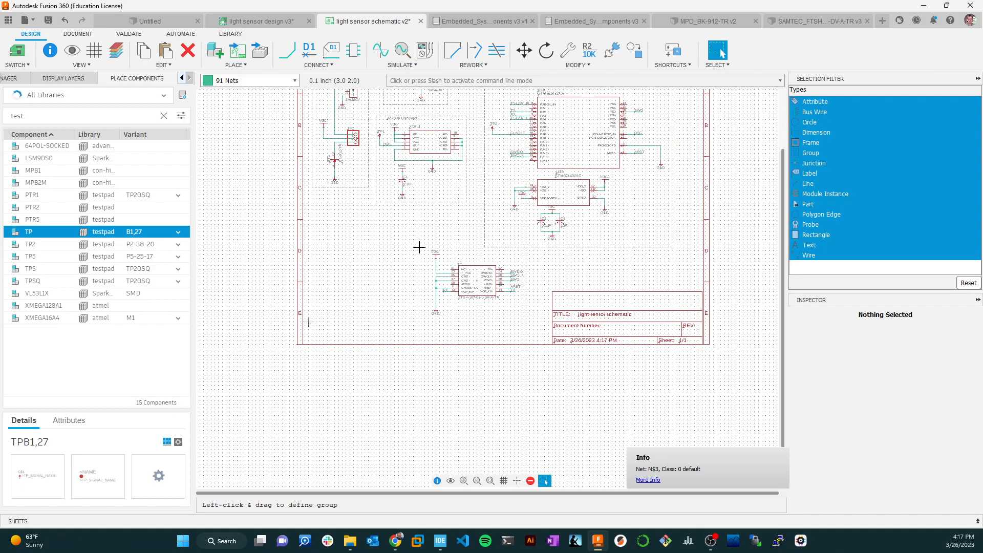
scroll(456, 249, "up", 2)
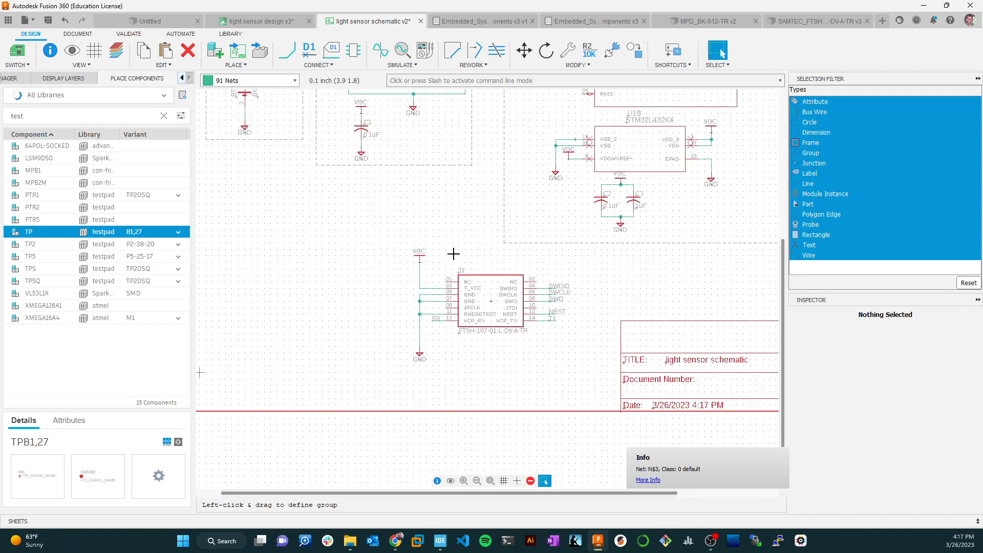
left_click_drag(404, 242, 586, 374)
left_click(524, 49)
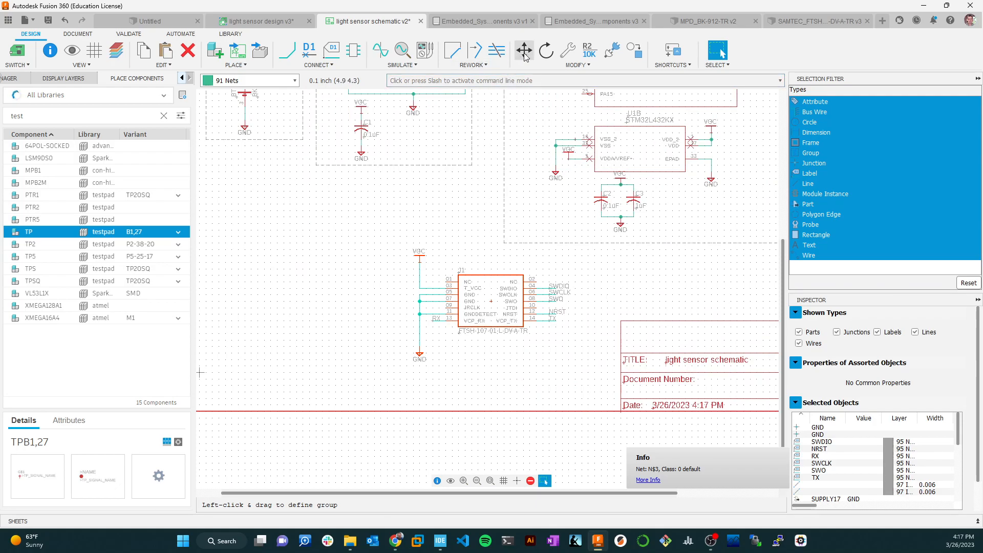
right_click(502, 304, "ctrl")
left_click(513, 309)
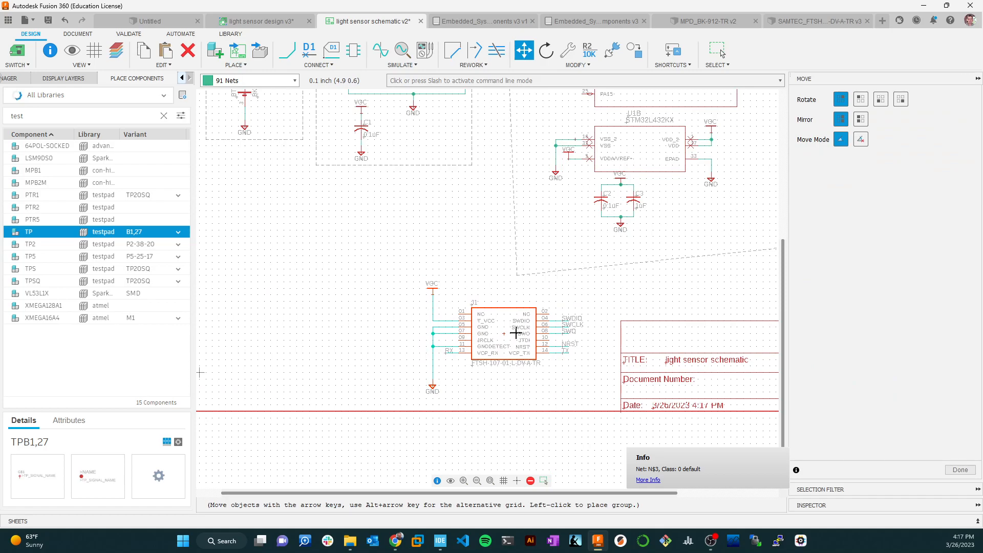
left_click(515, 326)
key("Escape")
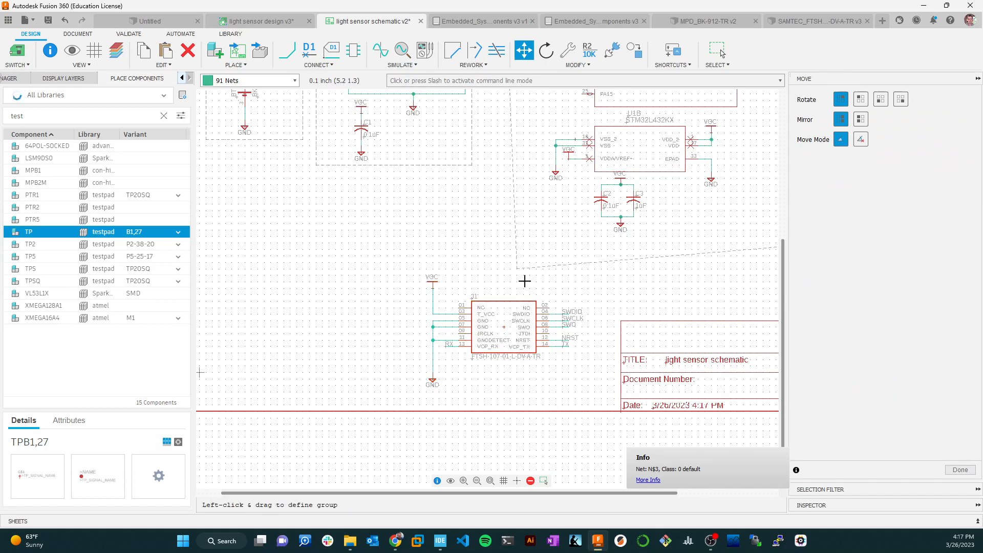
Try to straighten the skewed dashed outline around the microcontroller by moving its lower-left corner.
left_click(517, 267)
left_click(516, 266)
mouse_move(515, 260)
left_mouse_down()
mouse_move(505, 214)
mouse_move(517, 251)
left_mouse_up()
scroll(563, 247, "down", 4)
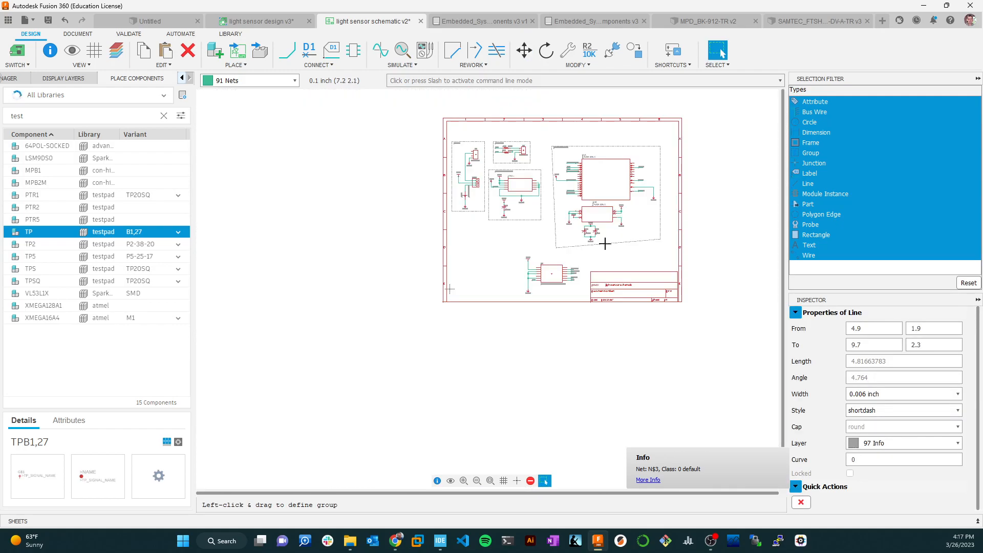
mouse_move(687, 234)
left_mouse_down()
mouse_move(678, 254)
mouse_move(687, 241)
left_mouse_up()
mouse_move(537, 240)
left_mouse_down()
mouse_move(533, 230)
mouse_move(533, 242)
left_mouse_up()
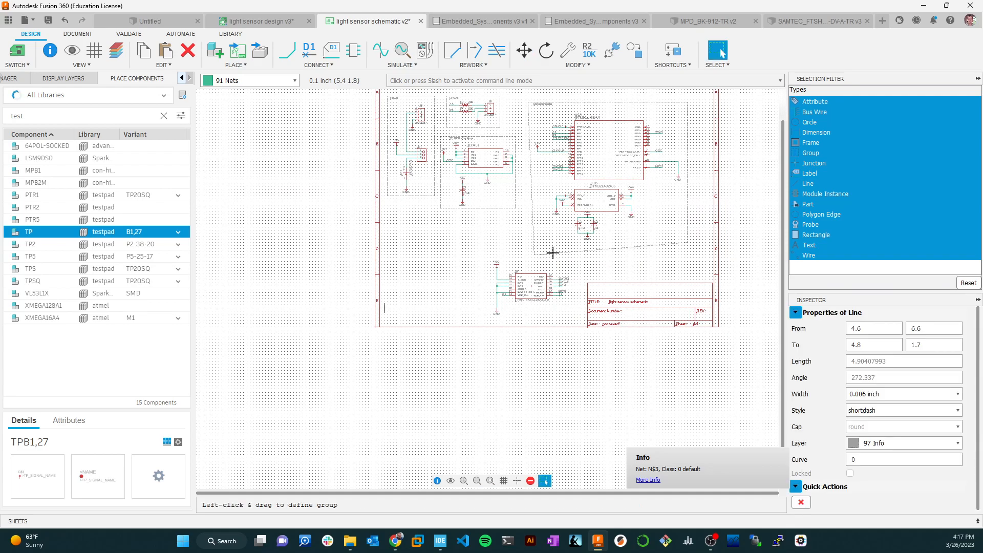
Delete the slanted left and bottom dashed lines of the microcontroller outline.
key("Escape")
scroll(553, 253, "up", 5)
right_click(556, 254)
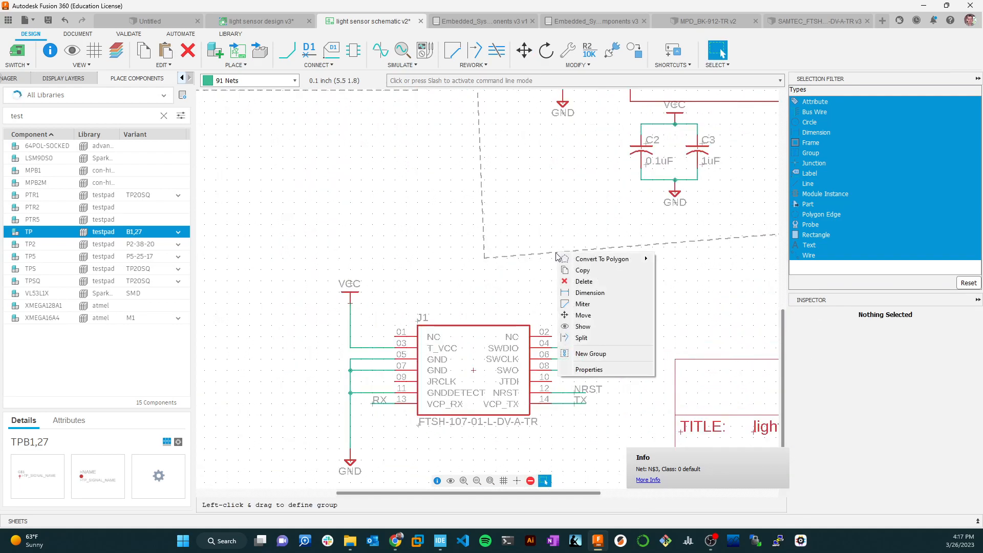
left_click(582, 281)
scroll(499, 217, "down", 2)
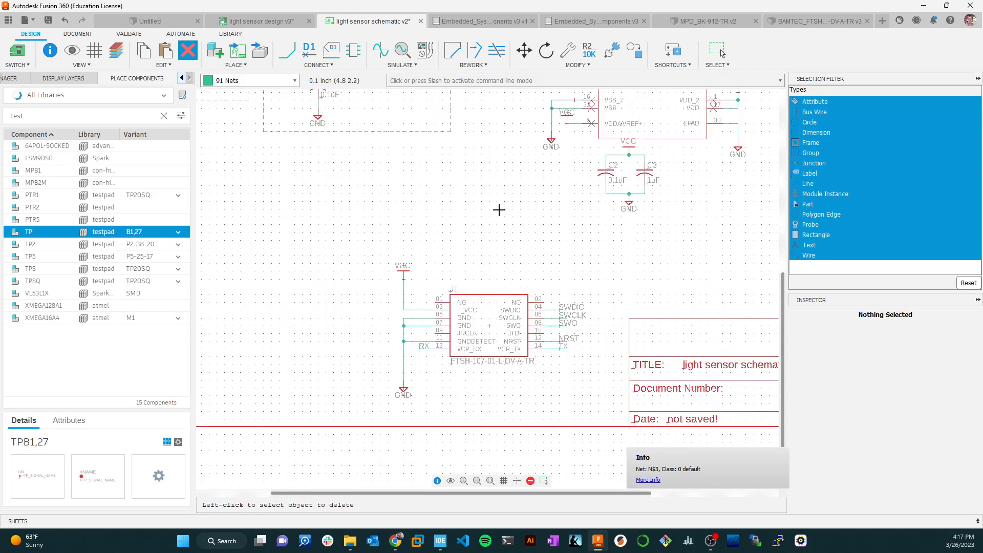
scroll(548, 194, "down", 3)
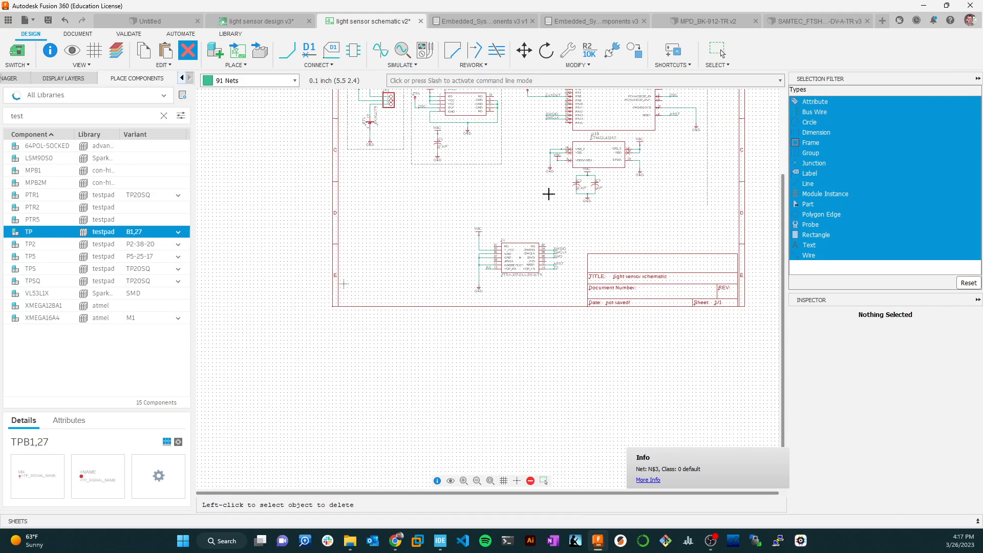
scroll(535, 163, "up", 2)
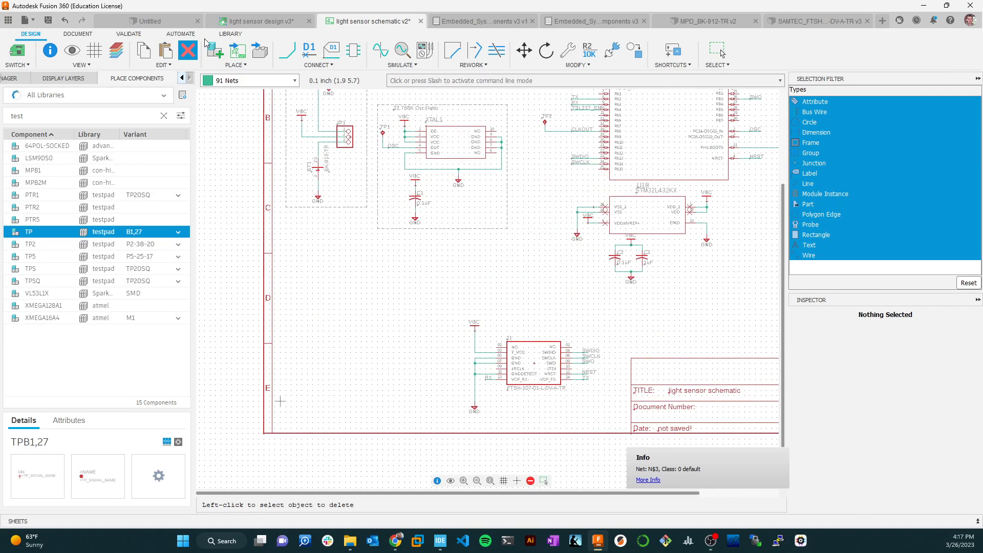
Start the Line tool with 97 Info as the drawing layer.
left_click(81, 33)
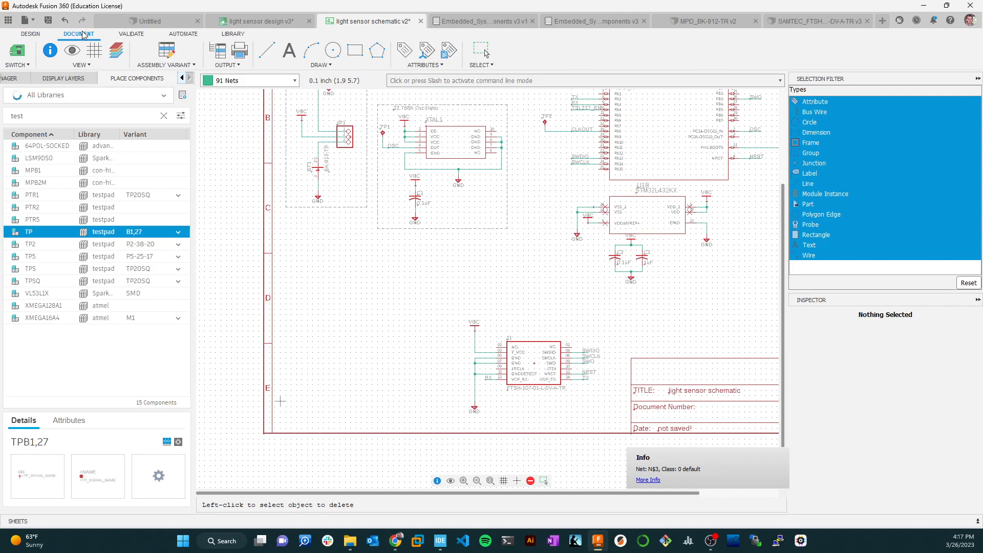
left_click(265, 53)
left_click(245, 81)
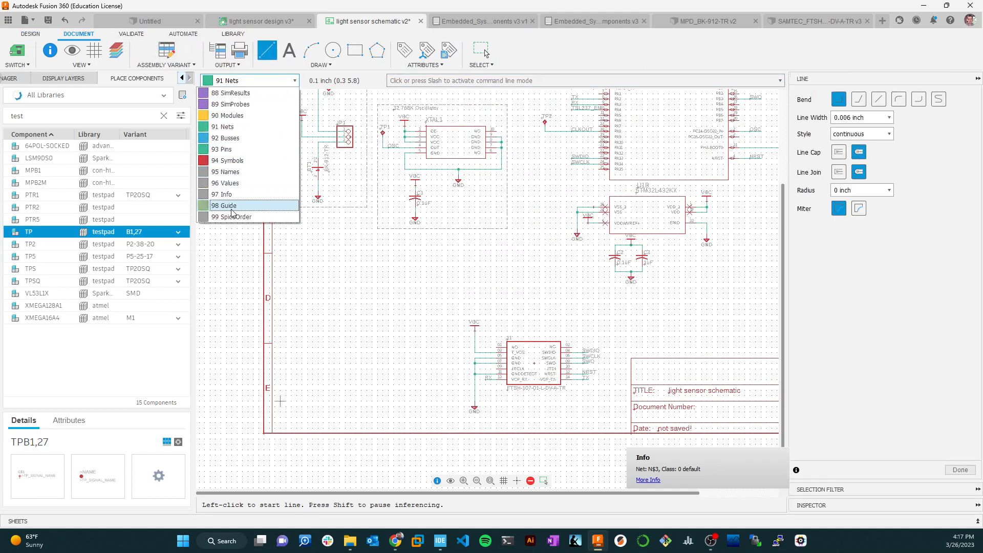
left_click(235, 199)
scroll(528, 200, "up", 1)
scroll(540, 184, "down", 5)
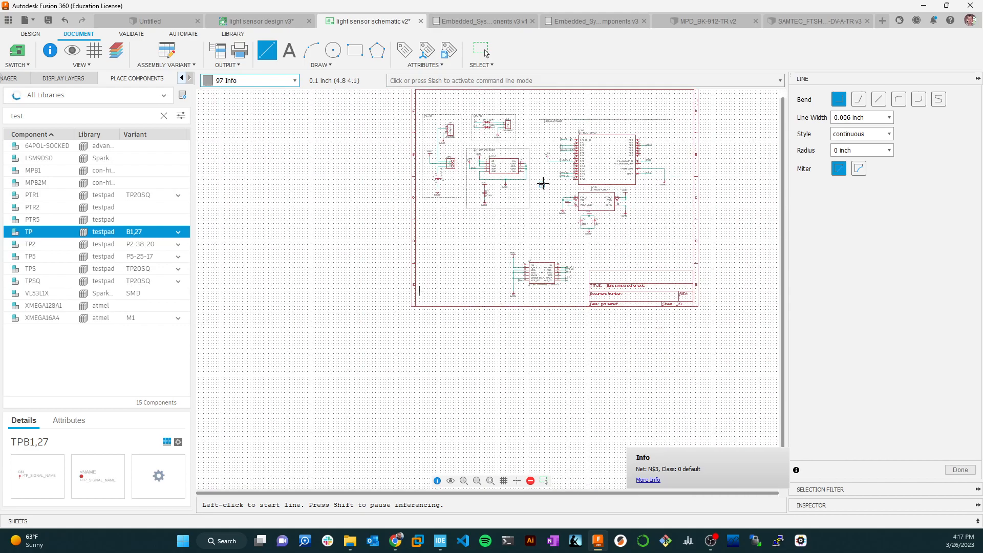
scroll(537, 126, "up", 2)
Try to close the microcontroller outline with continuous left and bottom lines, and undo them.
left_click(540, 118)
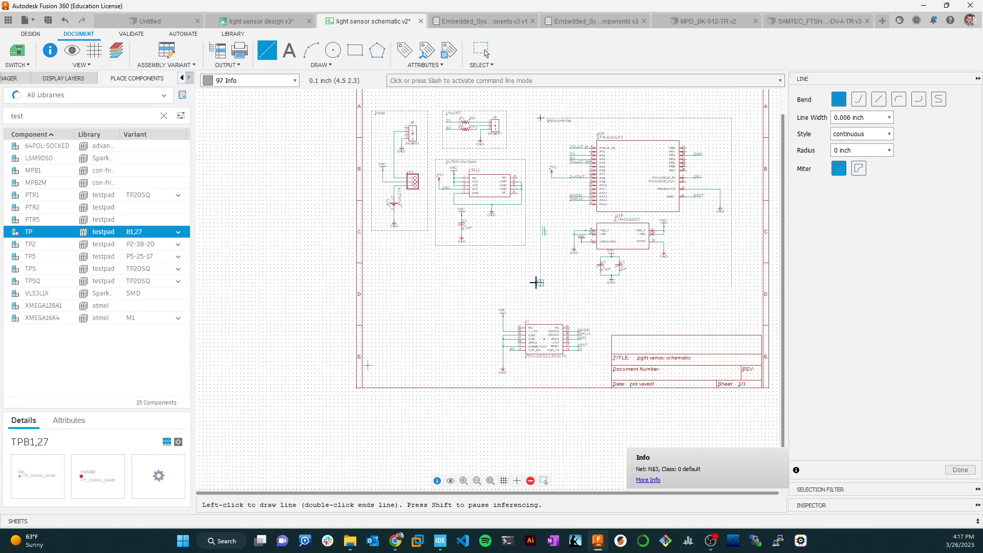
left_click(732, 286)
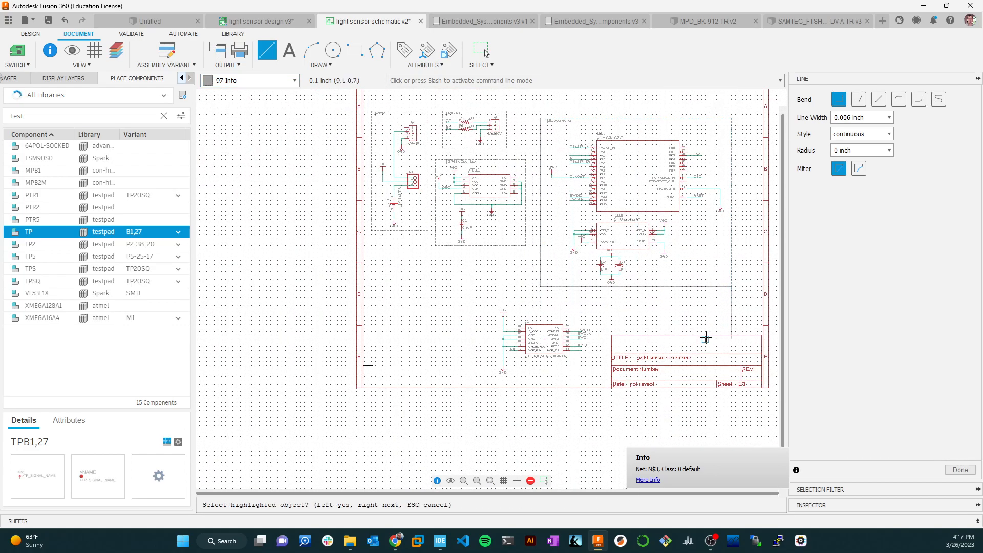
key("Escape")
key("ctrl+z")
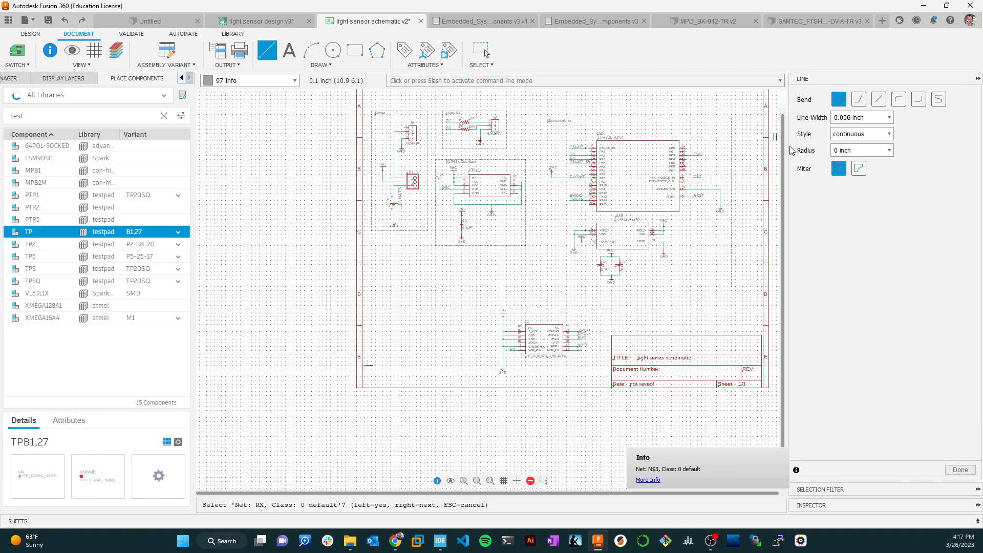
Redraw the left and bottom sides of the microcontroller outline with straight lines in shortdash style.
left_click(890, 136)
left_click(870, 169)
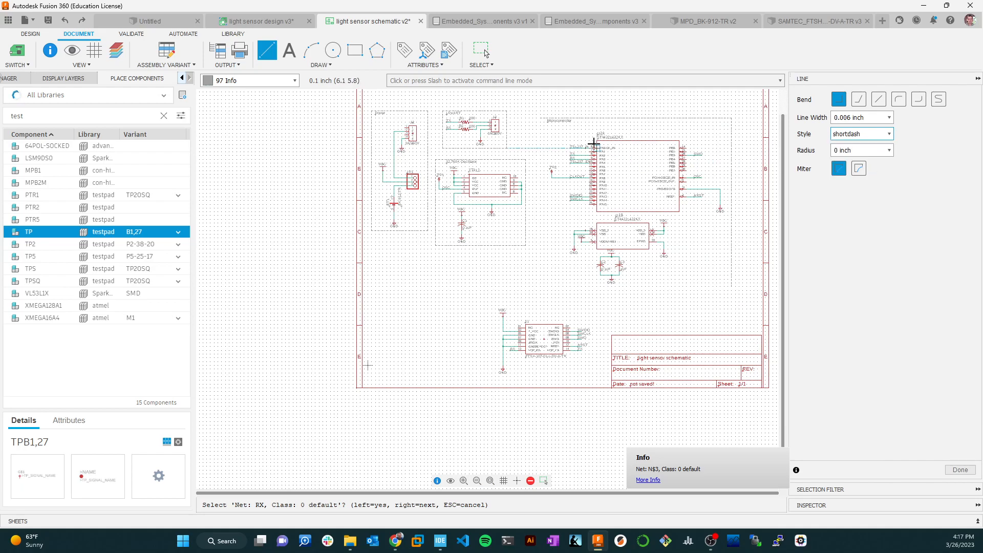
left_click(542, 119)
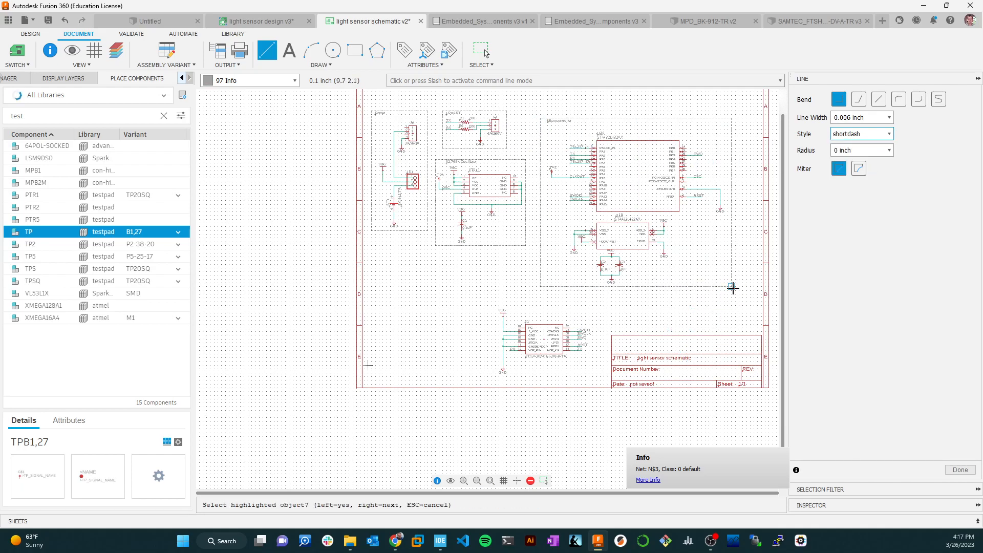
key("Escape")
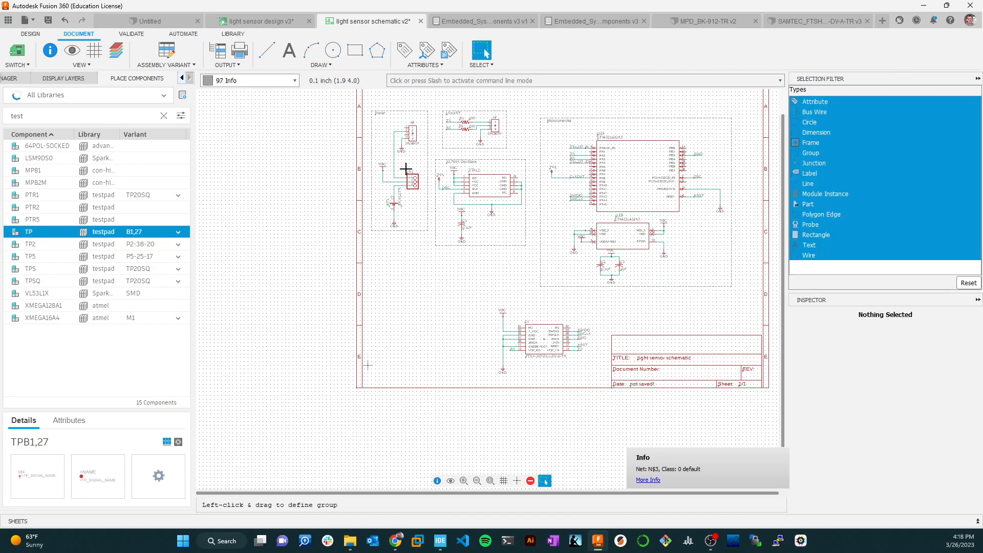
Draw a rectangular shortdash outline around the J1 connector block, including its supply symbols and net labels.
left_click(266, 50)
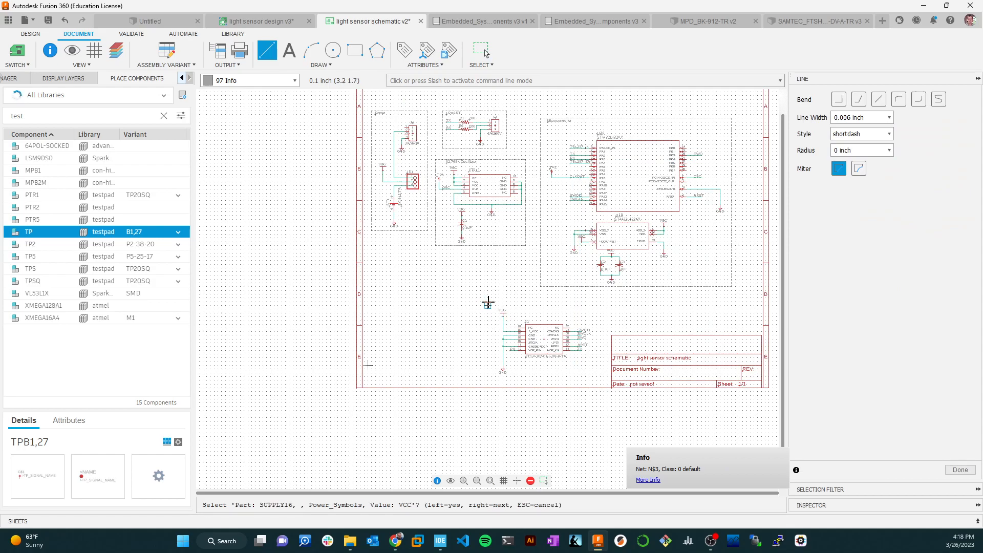
left_click(488, 301)
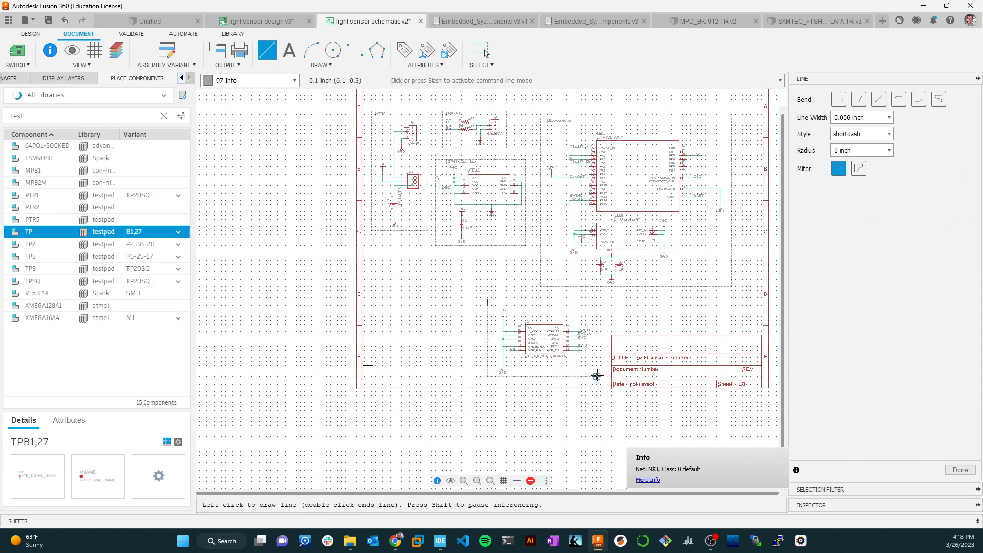
left_click(597, 377)
double_click(487, 300)
key("Escape")
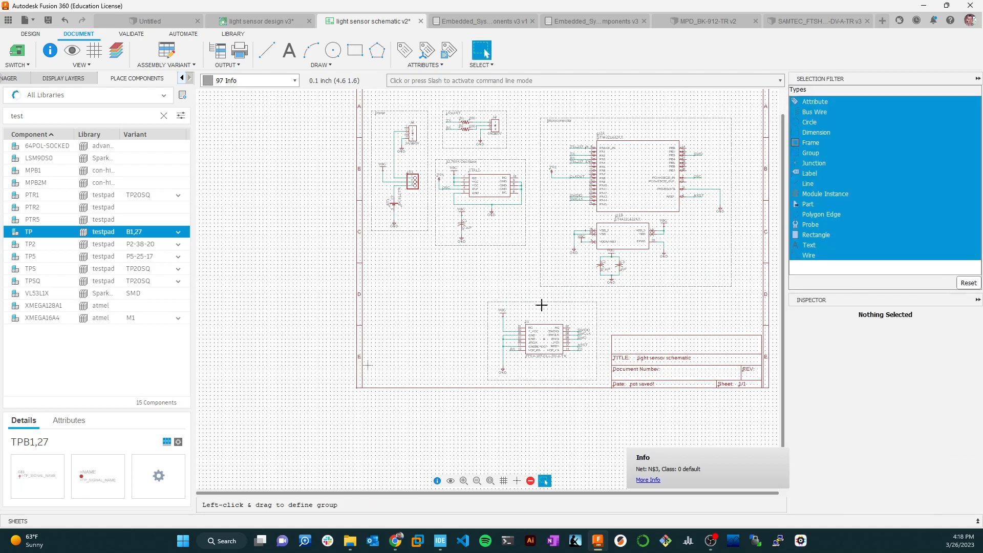
scroll(494, 297, "up", 2)
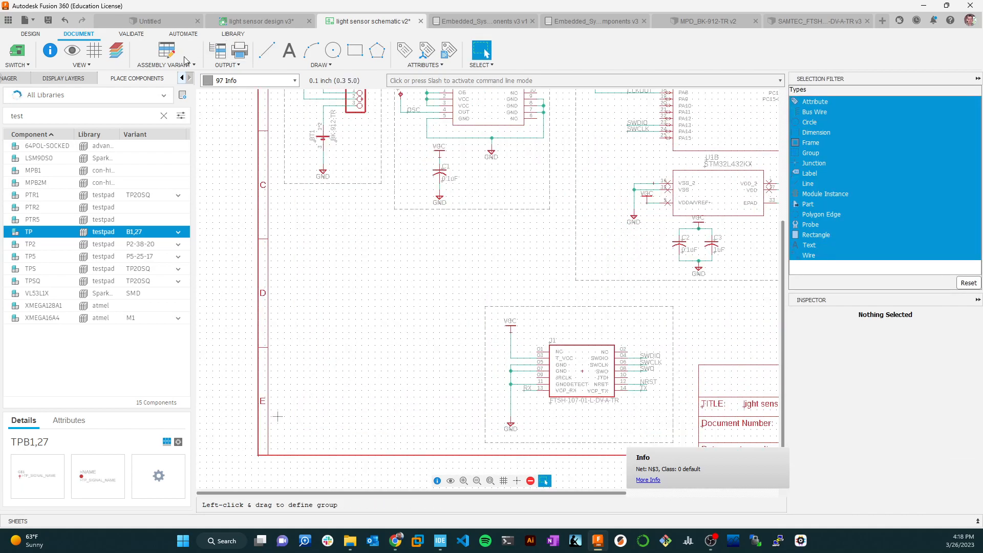
left_click(289, 50)
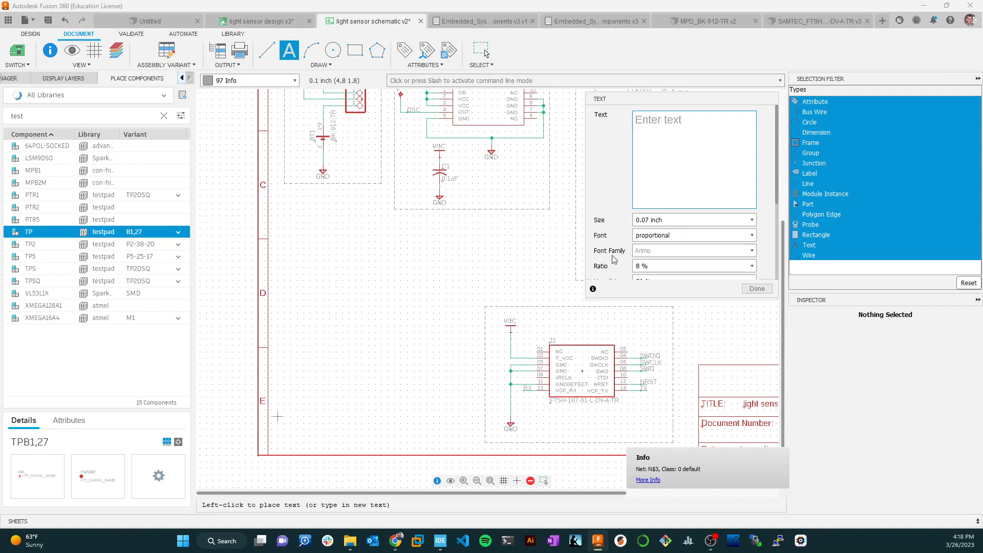
type("Debug")
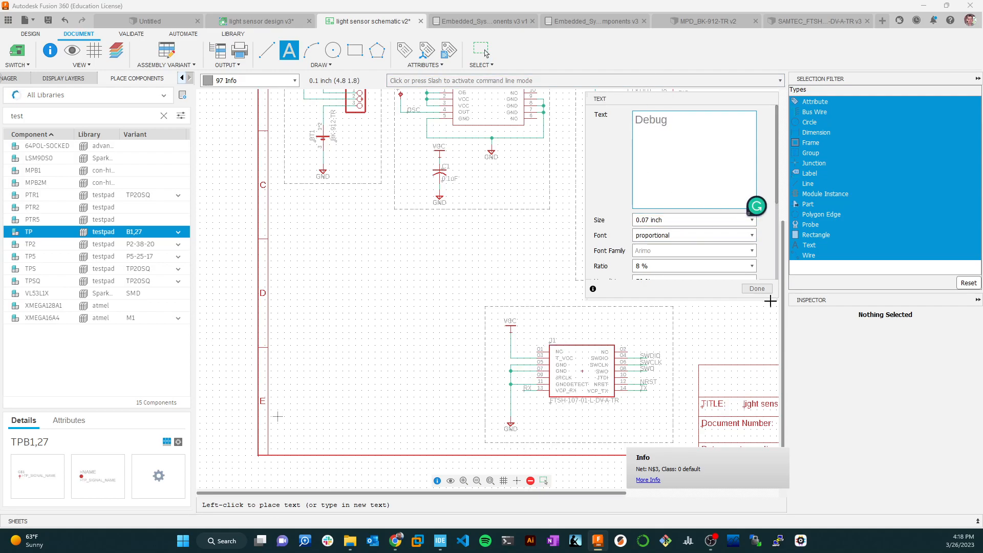
left_click(757, 288)
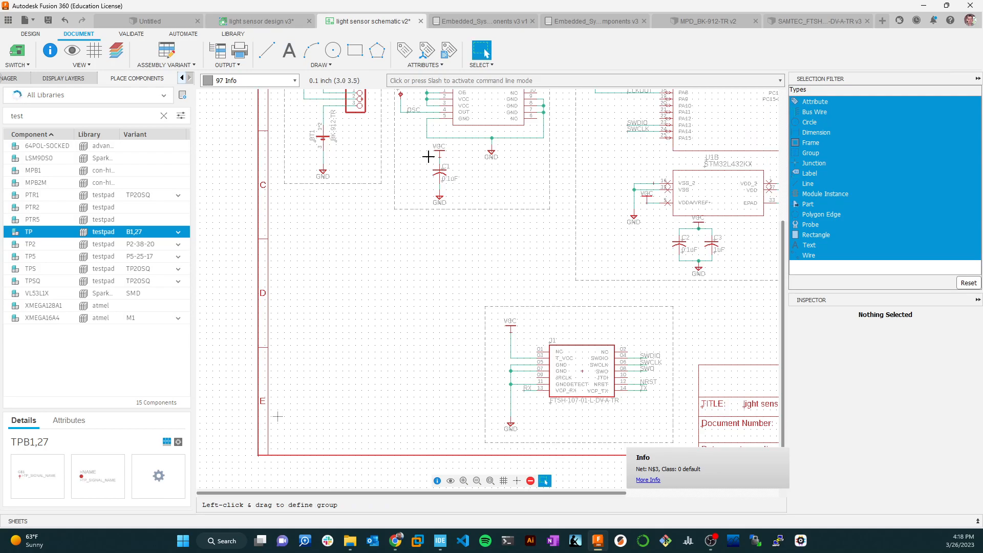
Place the text "Debug" inside the upper-left corner of J1's dashed outline.
left_click(289, 50)
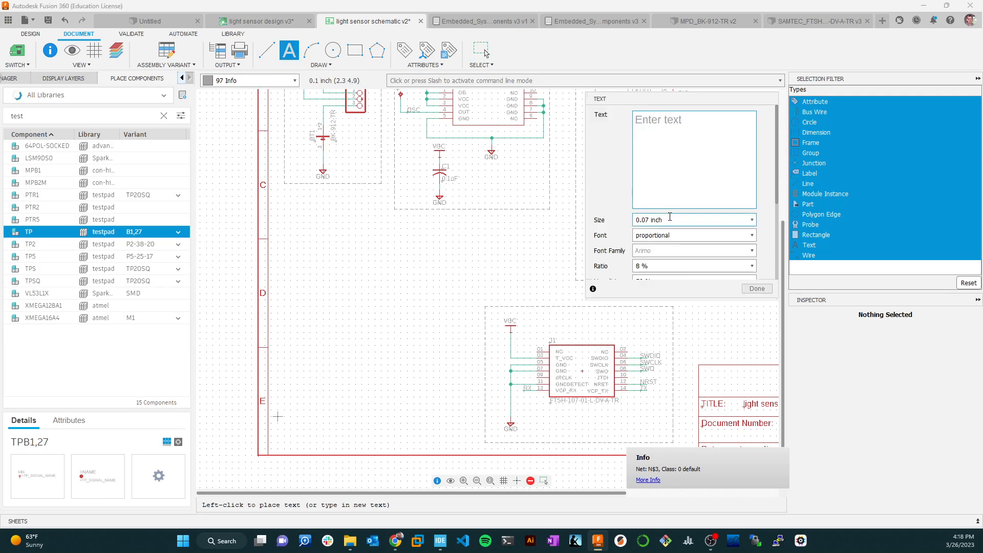
type("De")
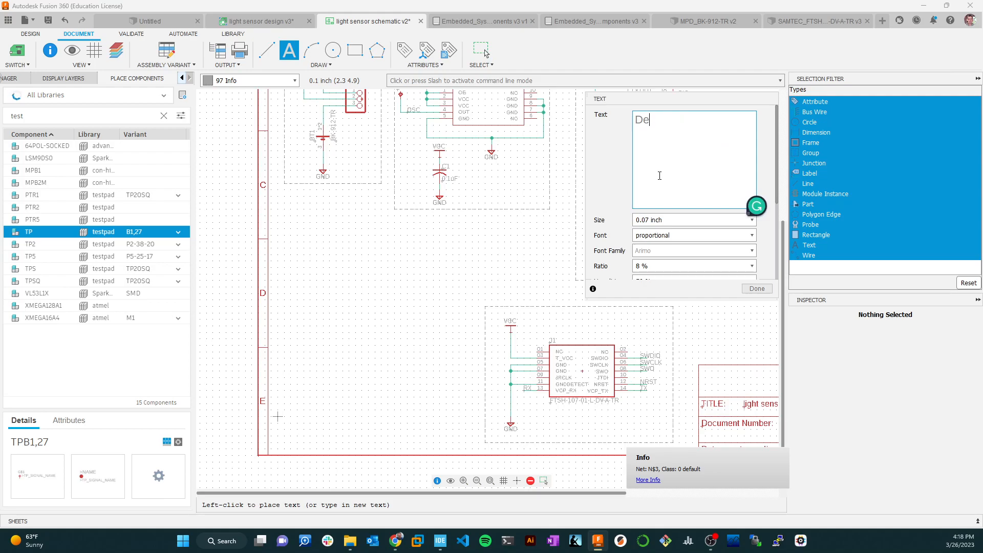
type("bug")
left_click(491, 313)
left_click(756, 289)
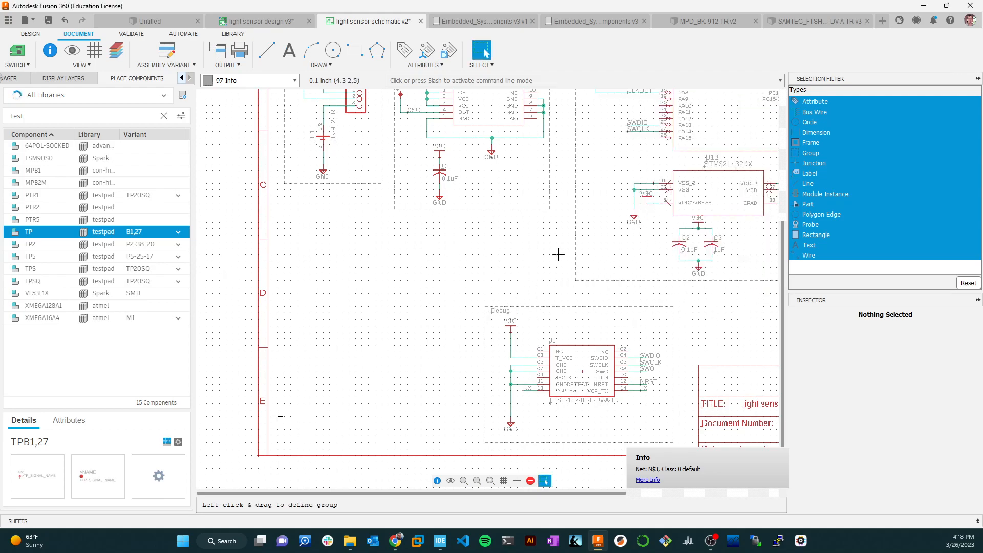
Look over the whole schematic sheet and its outlined blocks.
scroll(492, 271, "down", 5)
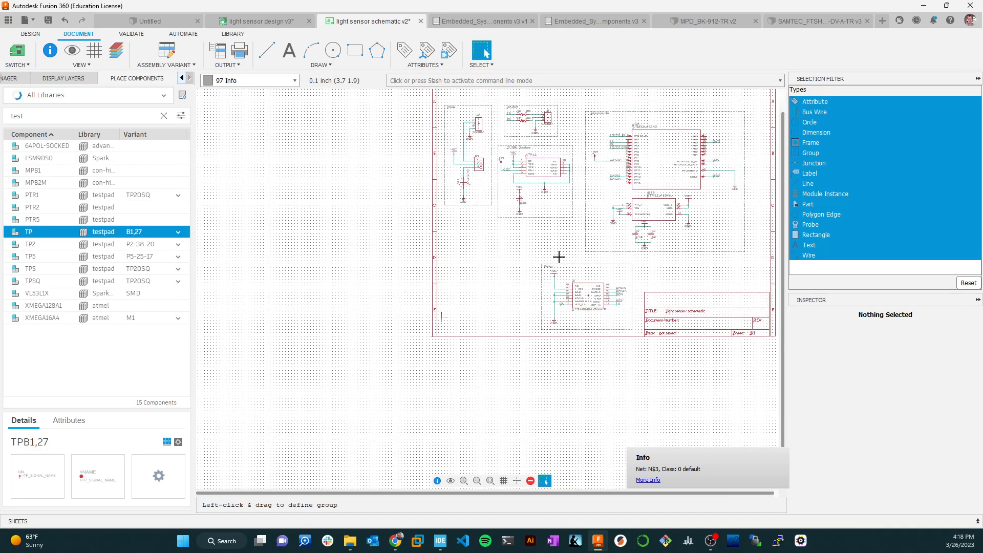
scroll(589, 242, "up", 3)
scroll(564, 243, "down", 3)
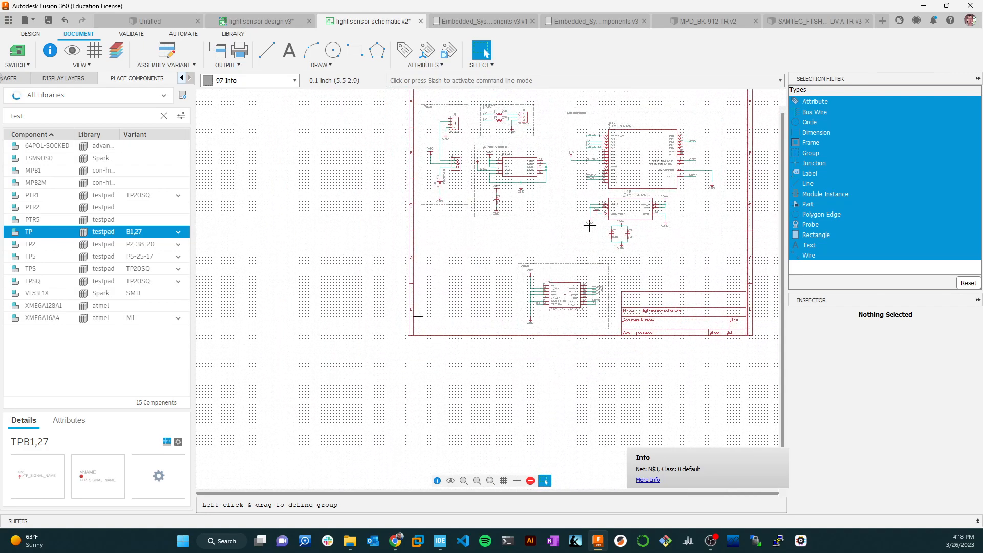
scroll(517, 246, "up", 1)
scroll(510, 242, "up", 2)
scroll(512, 245, "down", 2)
scroll(517, 248, "up", 1)
scroll(554, 279, "up", 1)
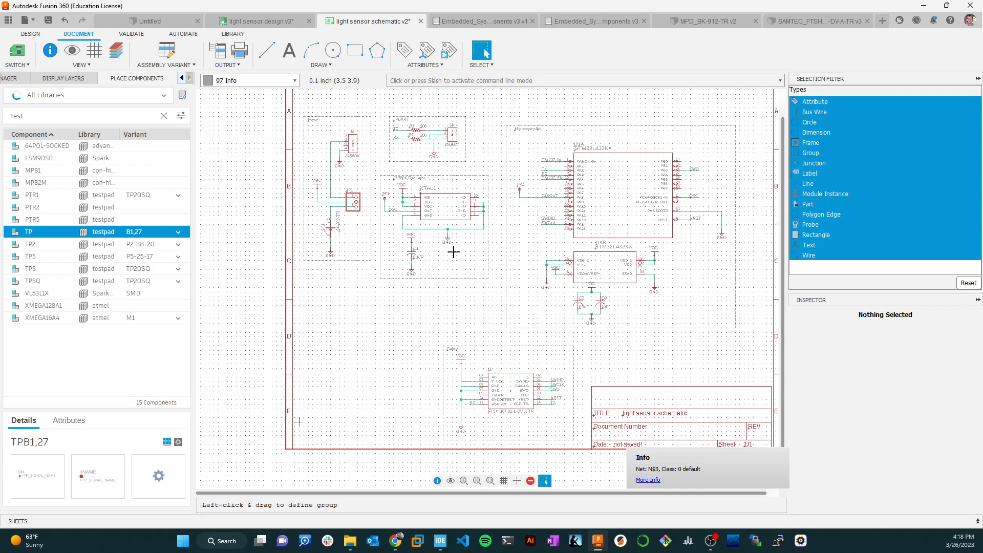
Search all component libraries for TSL.
double_click(52, 120)
type("TDS")
key("BackSpace")
key("BackSpace")
type("SL")
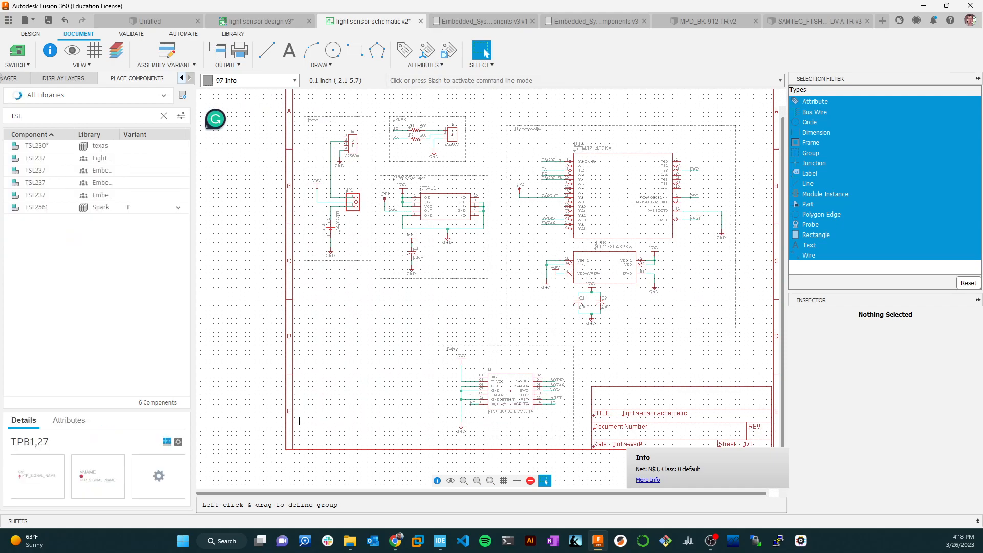
Place one TSL237 light sensor from the Embedded library in the empty area left of the Debug block.
left_click(35, 195)
key("Escape")
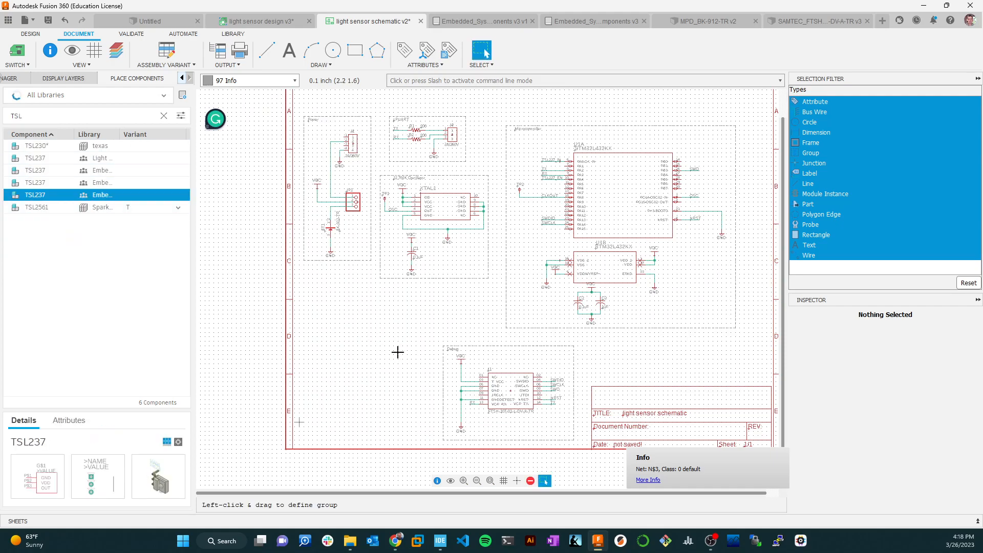
double_click(36, 198)
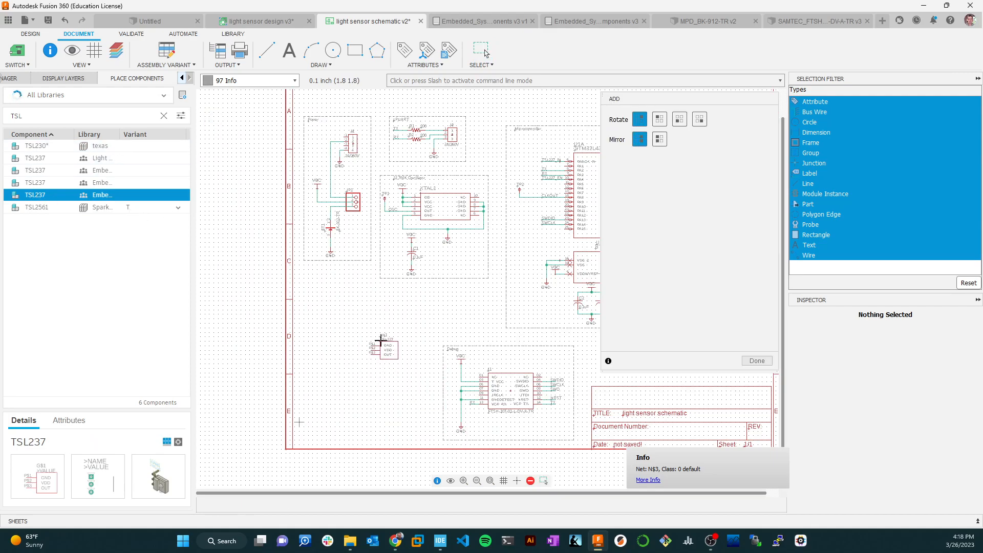
left_click(383, 347)
scroll(378, 374, "up", 4)
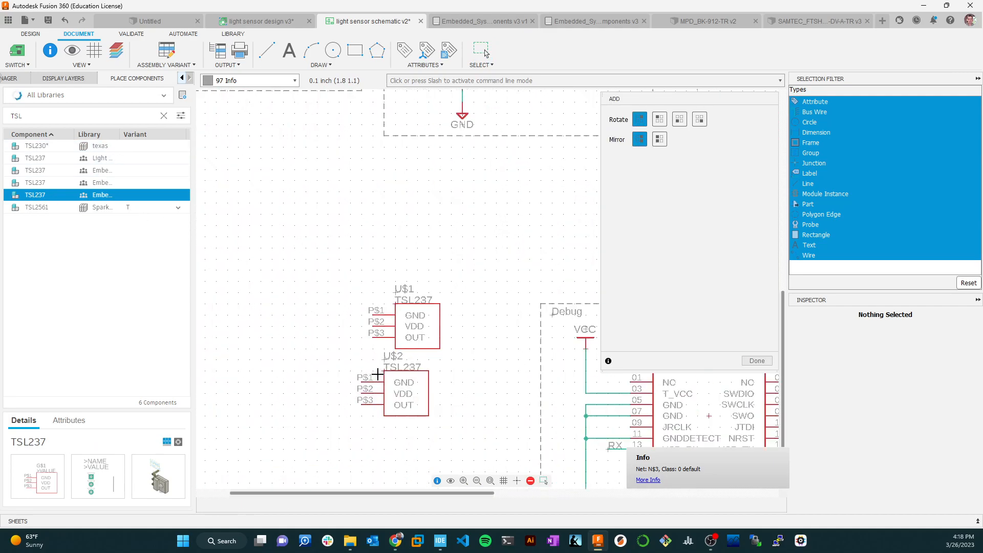
key("Escape")
Move the TSL237 symbol slightly down and farther left of the Debug block.
scroll(471, 315, "down", 3)
scroll(475, 302, "down", 2)
left_click_drag(424, 299, 423, 334)
scroll(439, 310, "up", 3)
left_click(508, 326)
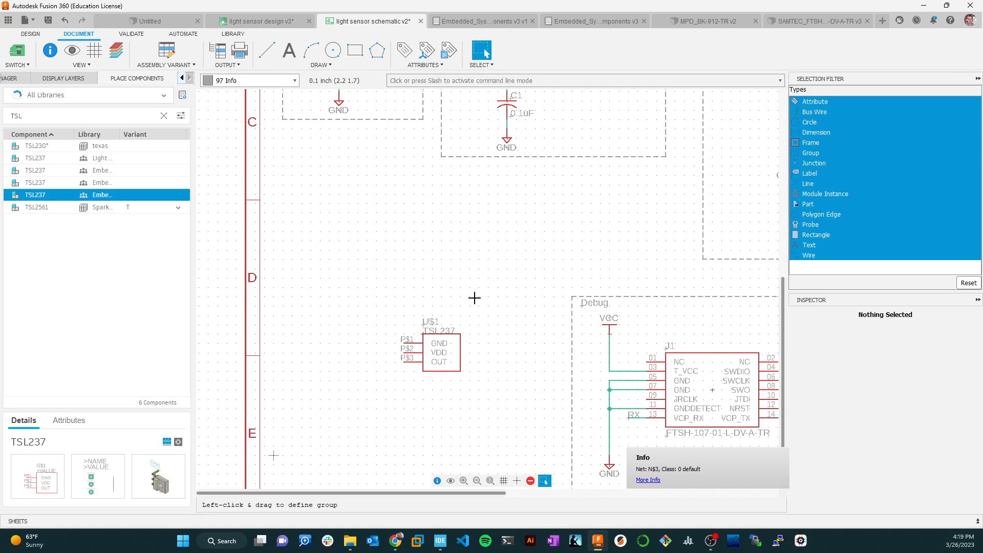
Examine the TSL237_IN and TSL237_EN net labels on the microcontroller's PA pins.
scroll(657, 215, "down", 4)
middle_click_drag(731, 182, 584, 198)
scroll(625, 167, "up", 1)
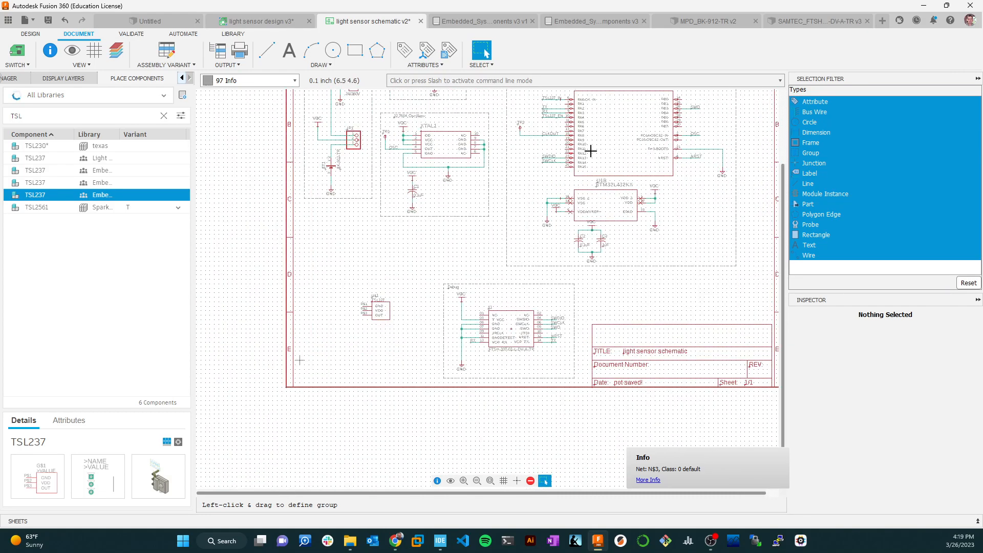
scroll(562, 124, "up", 4)
middle_click_drag(529, 122, 524, 177)
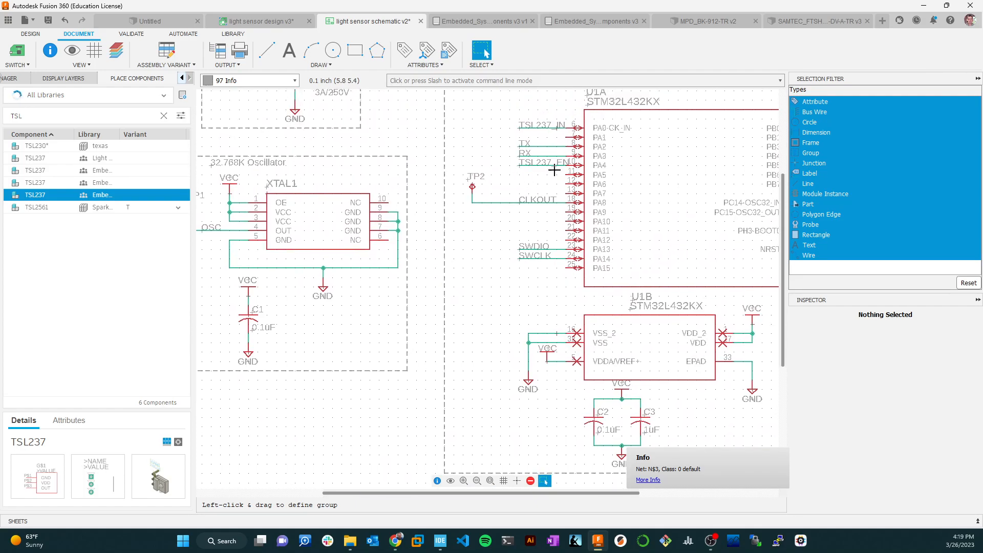
On the 91 Nets layer, draw a short continuous-style net leftward from the TSL237's VDD pin.
scroll(502, 193, "down", 6)
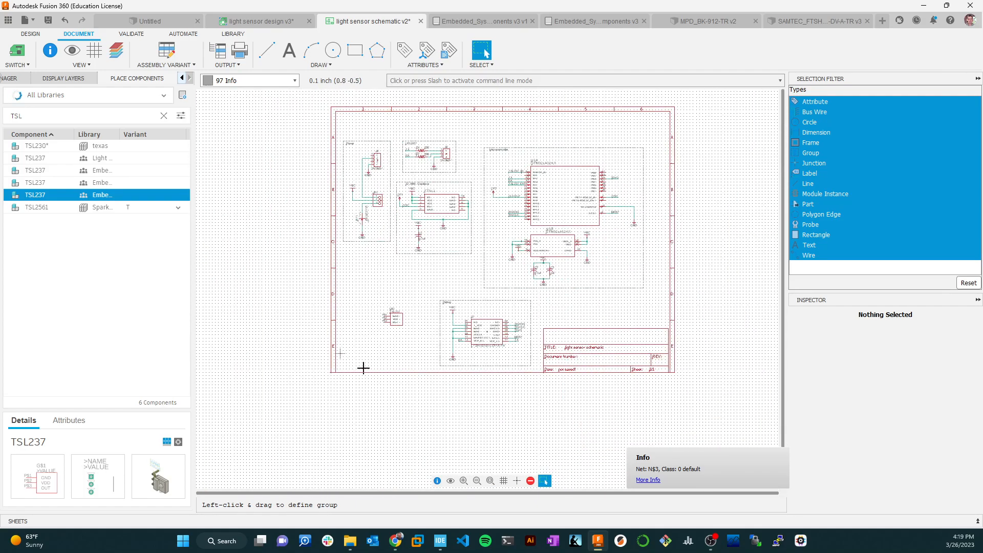
scroll(360, 337, "up", 5)
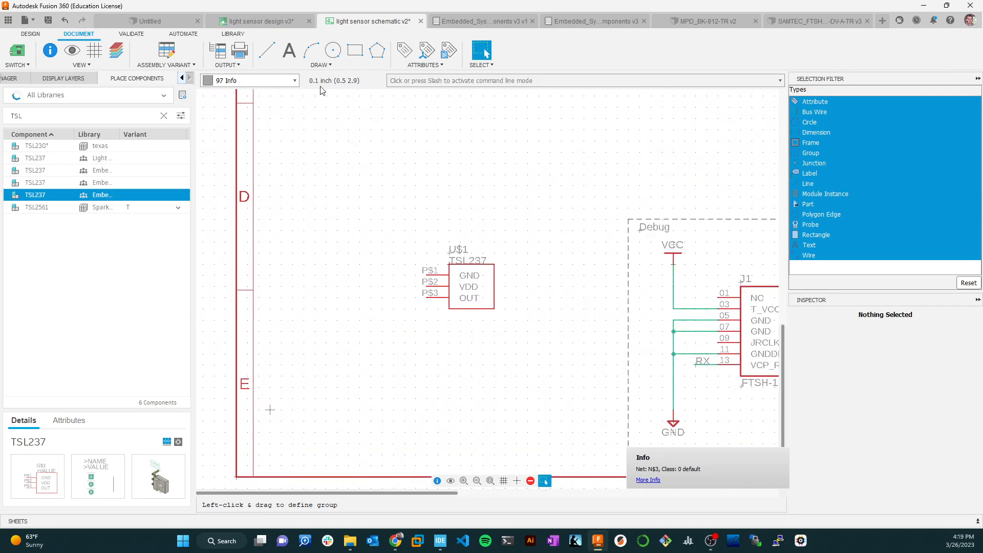
left_click(30, 34)
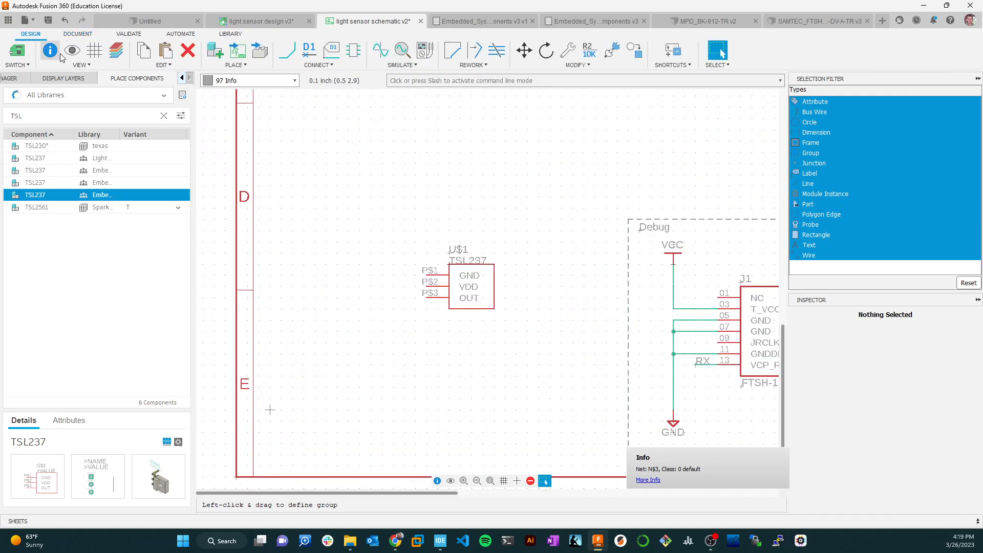
left_click(295, 80)
left_click(241, 127)
left_click(287, 49)
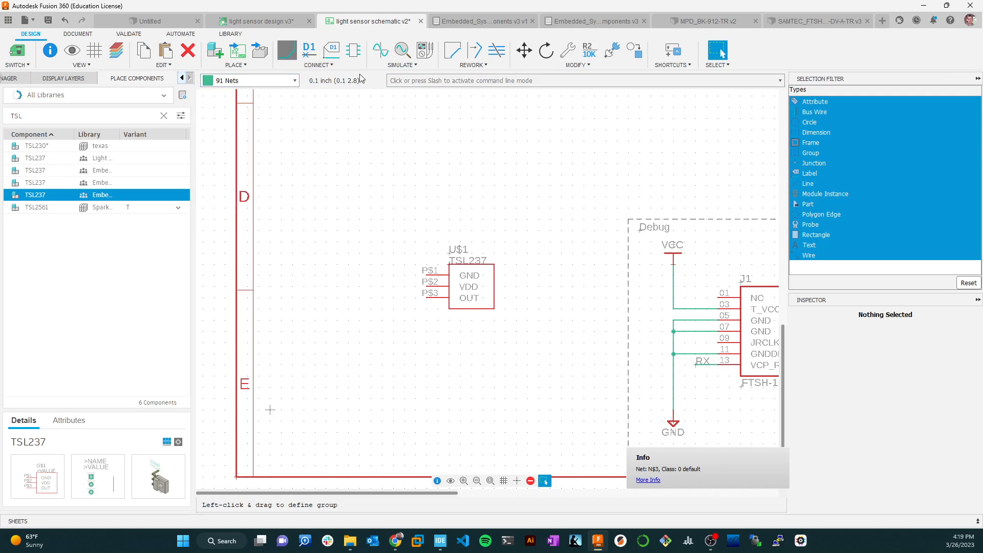
left_click(901, 182)
left_click(865, 193)
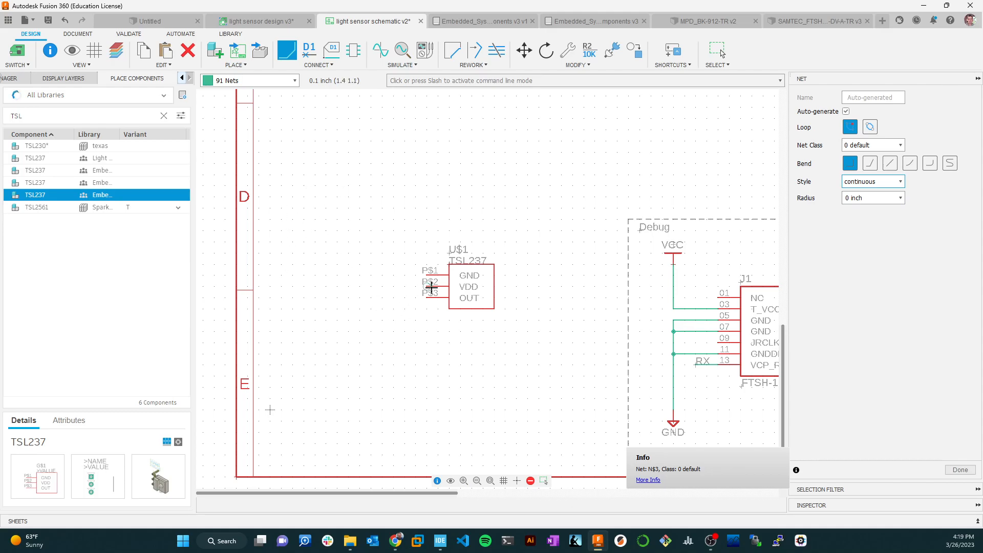
left_click(427, 287)
double_click(373, 286)
key("Escape")
Name the VDD pin's net TSL237_EN, connect it to the existing net of that name, and place its label on the wire.
right_click(379, 288)
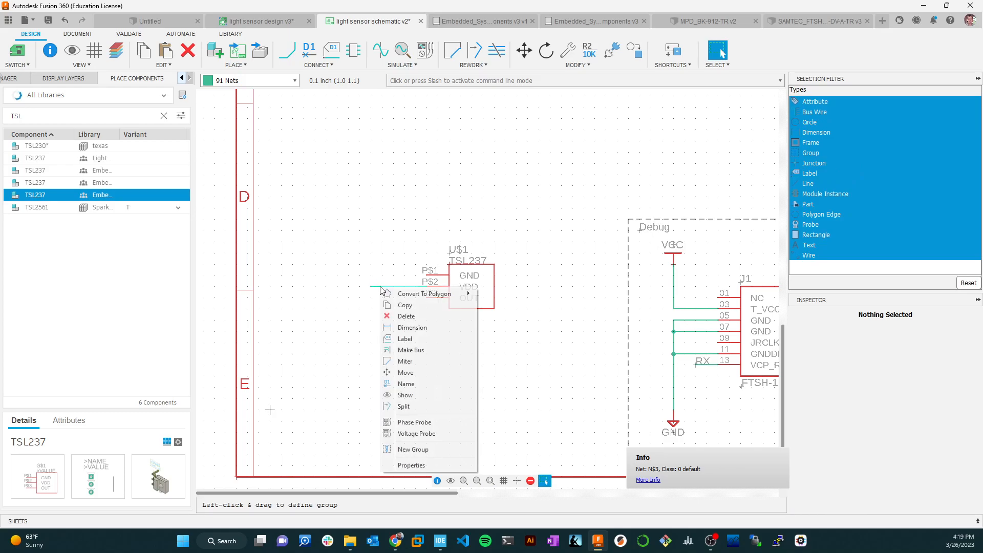
left_click(436, 383)
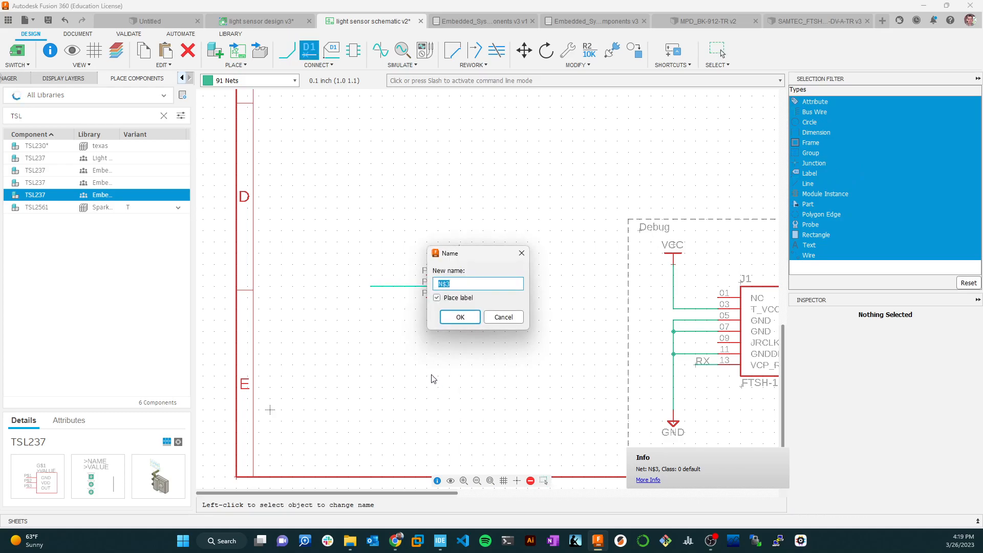
type("TSL237_EN")
key("Return")
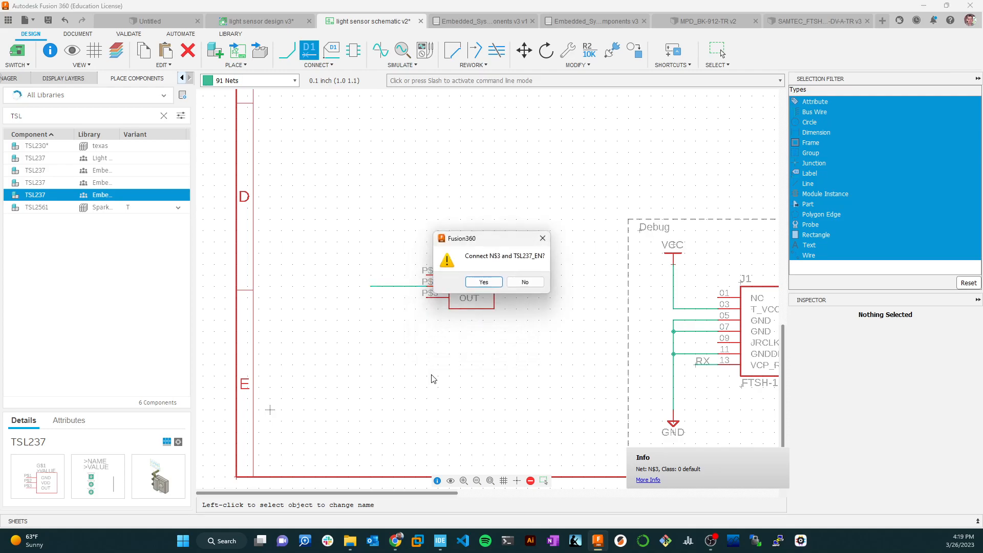
left_click(484, 282)
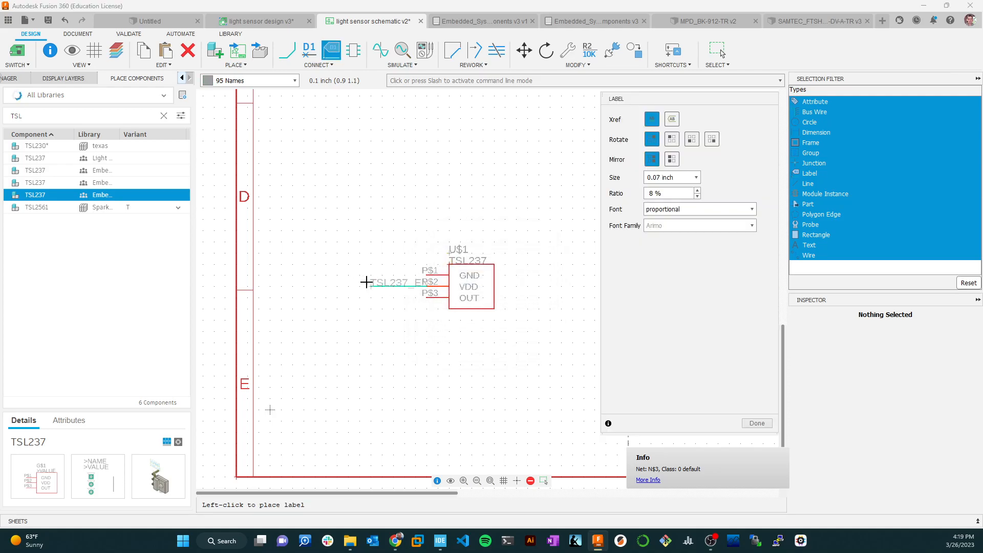
left_click(355, 284)
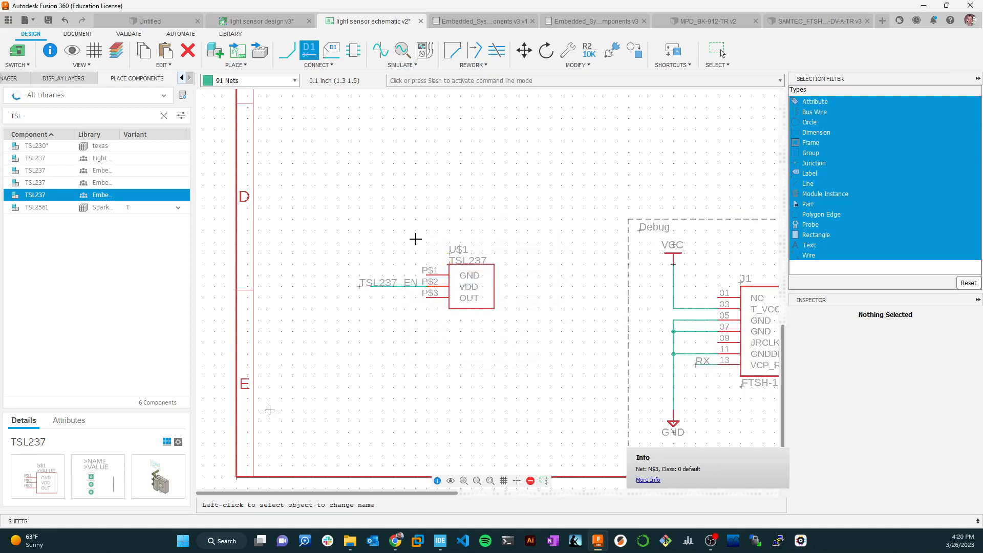
key("Escape")
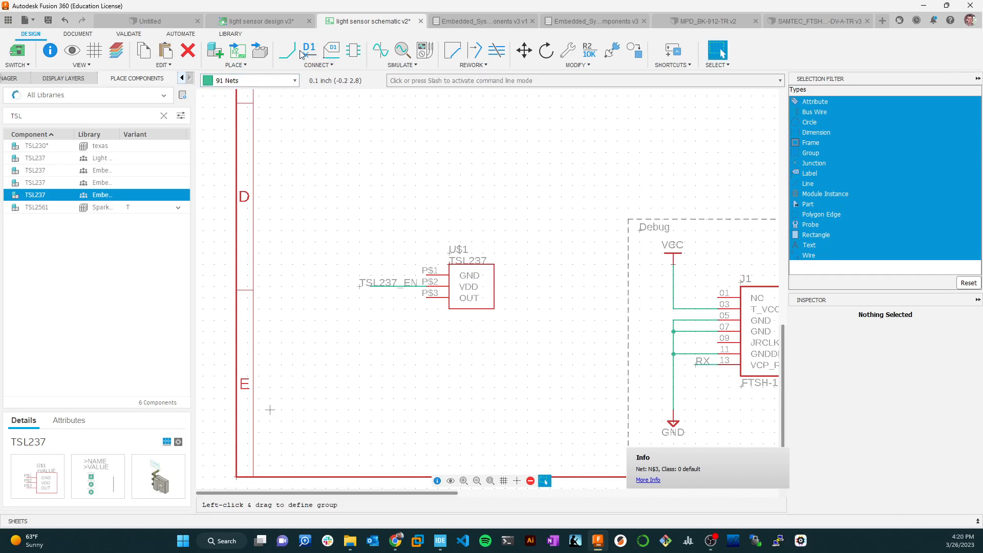
Copy the GND symbol from the Debug block to a spot below and left of the TSL237.
scroll(544, 406, "down", 2)
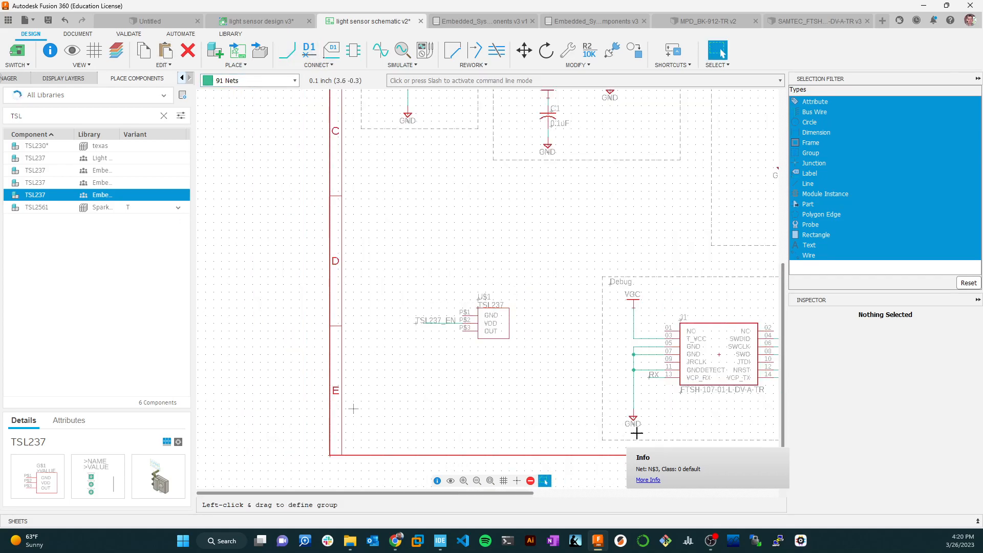
right_click(634, 417)
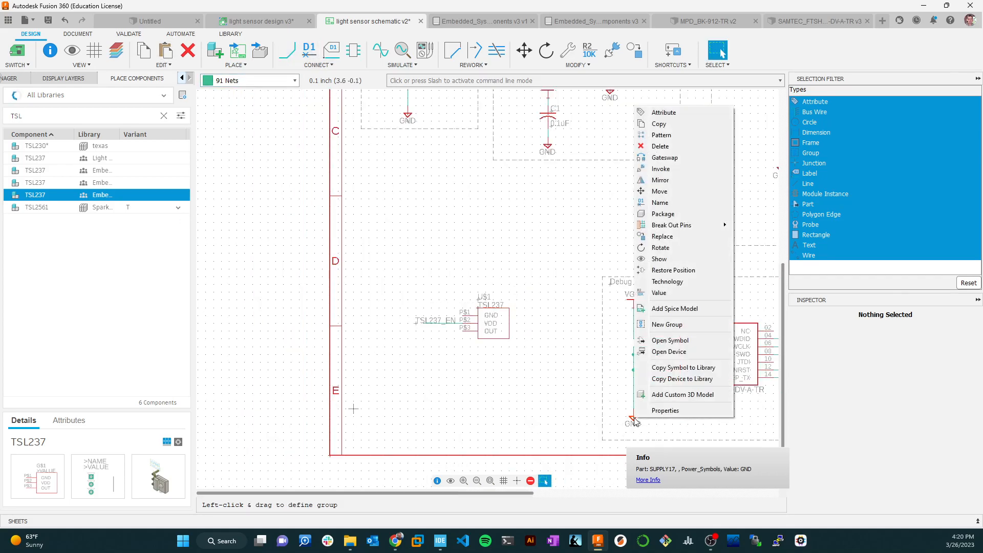
left_click(672, 124)
left_click(402, 338)
Draw a net from the TSL237's GND pin to the copied ground symbol.
key("n")
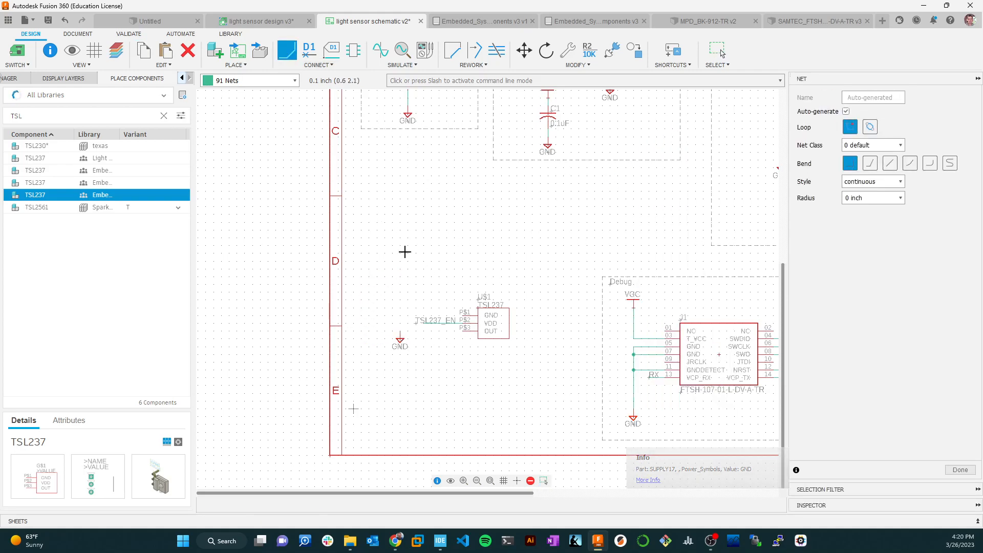
left_click(463, 313)
left_click(400, 333)
scroll(470, 351, "up", 3)
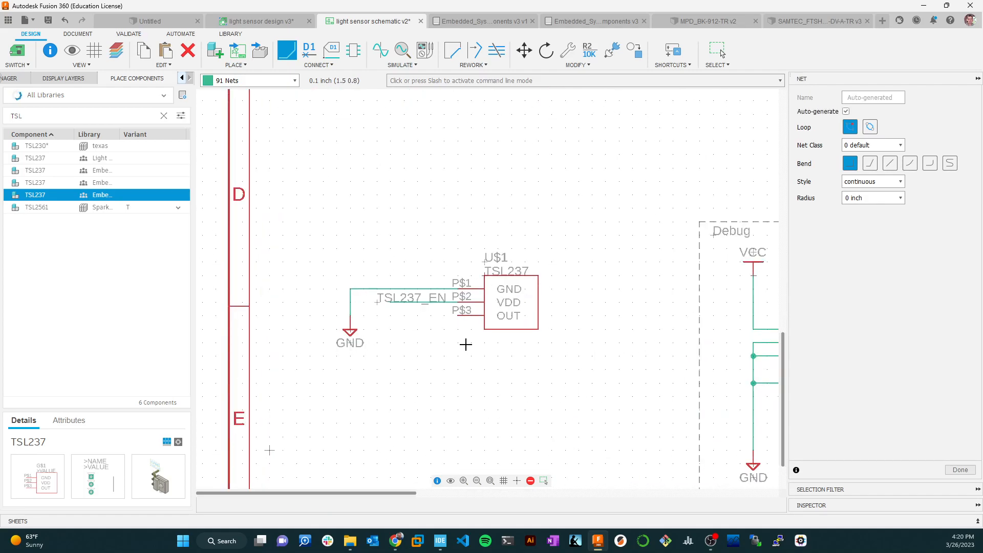
key("Escape")
Draw a short net leftward from the TSL237's OUT pin, parallel to the TSL237_EN wire.
scroll(709, 263, "down", 10)
scroll(708, 262, "up", 8)
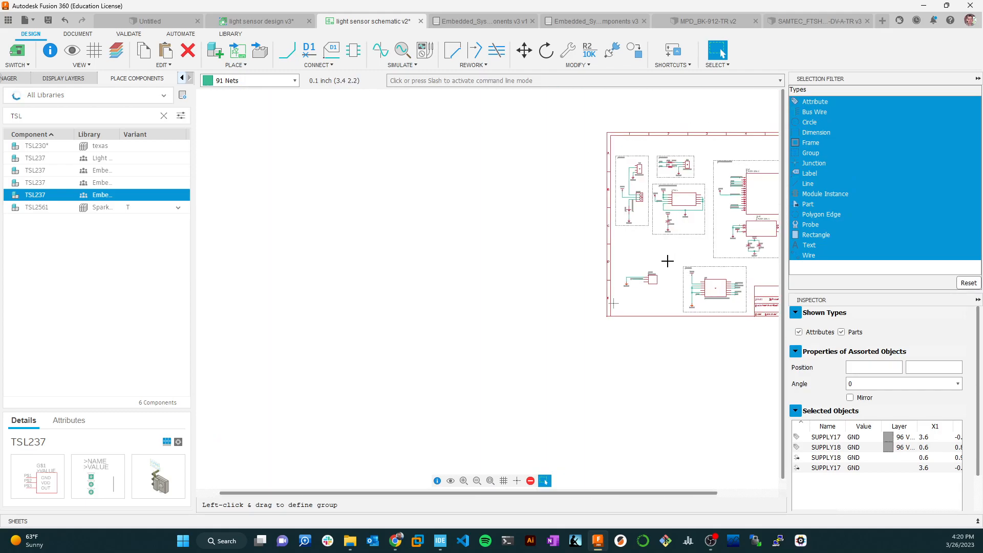
scroll(646, 168, "up", 2)
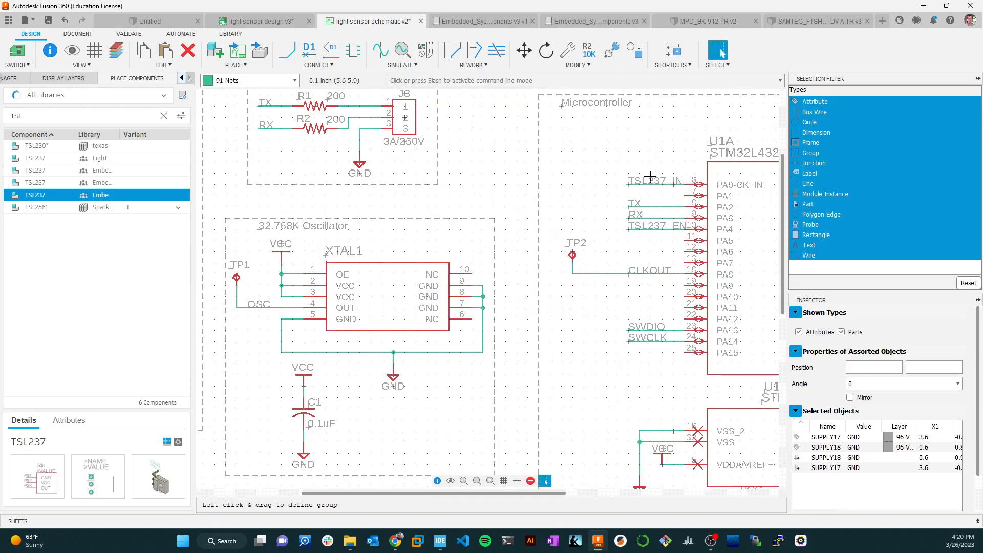
scroll(657, 180, "down", 5)
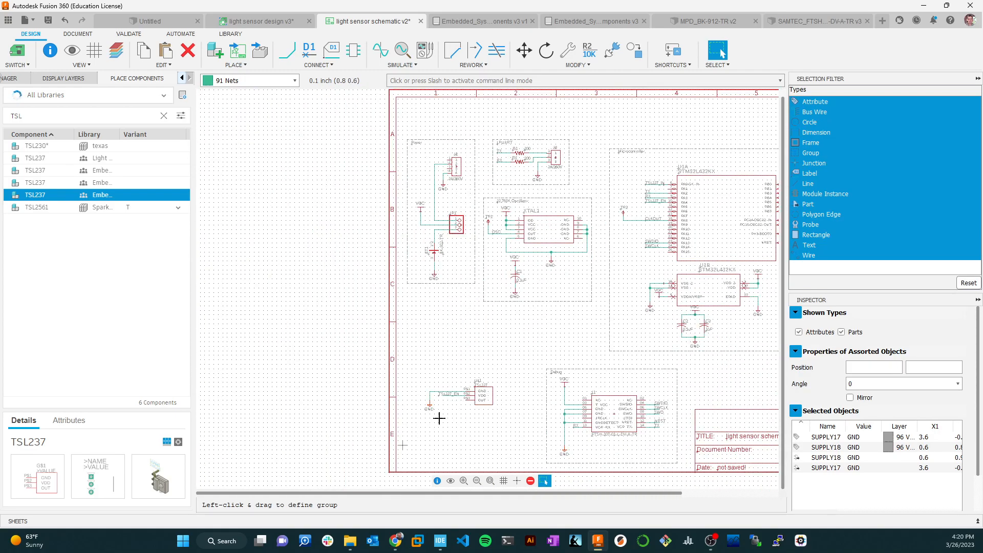
scroll(479, 418, "up", 4)
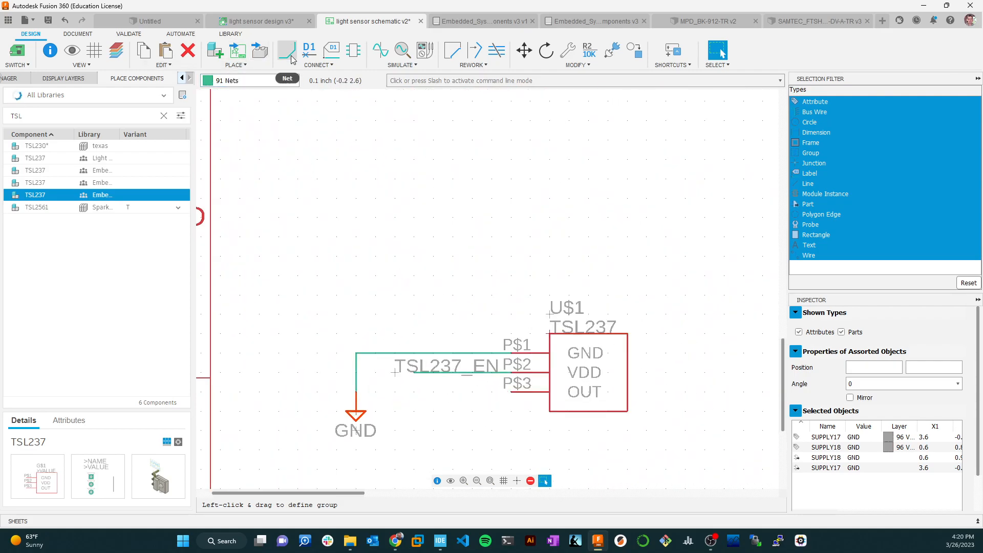
left_click(291, 58)
left_click(510, 392)
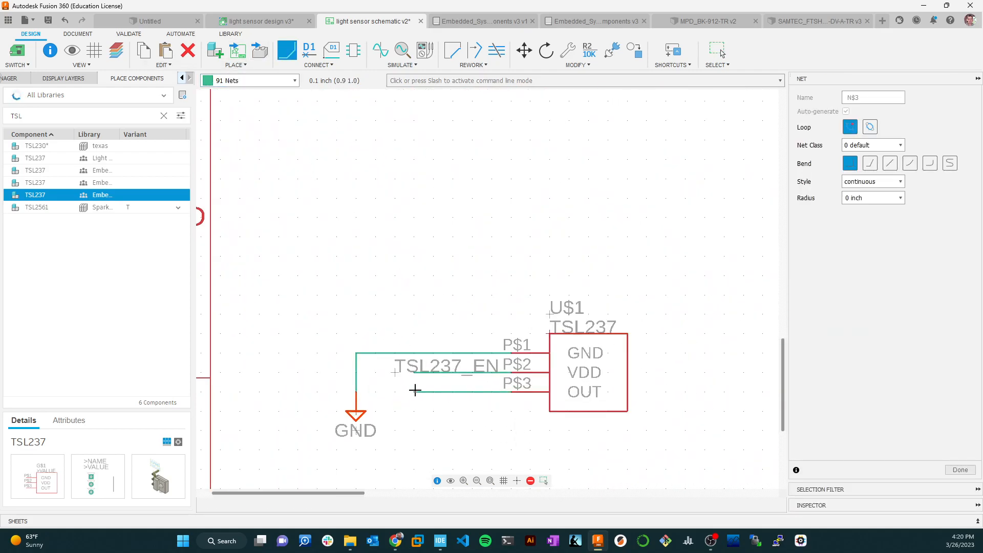
key("Escape")
Name the OUT pin's net TSL237_IN, connect it to the existing net of that name, and place its label under TSL237_EN.
right_click(438, 393)
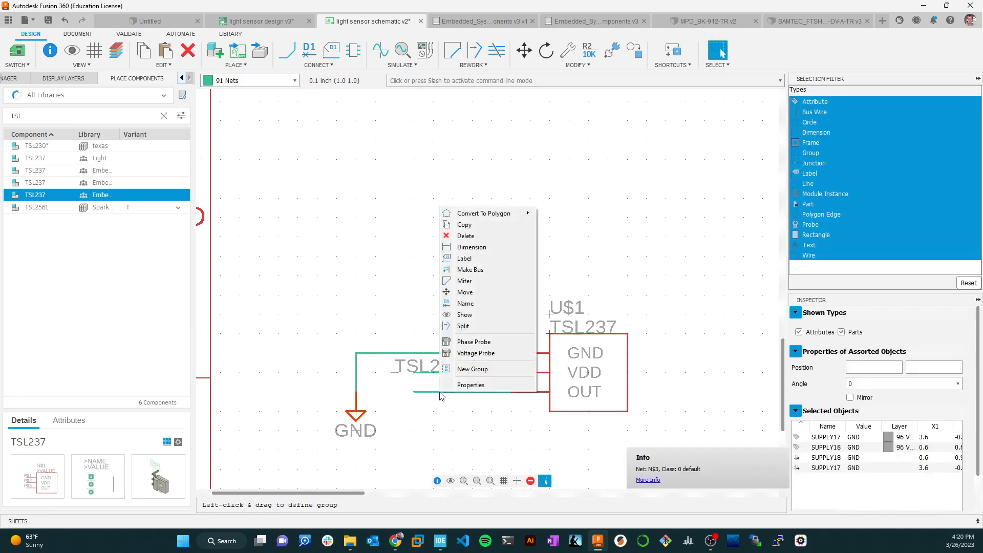
left_click(466, 303)
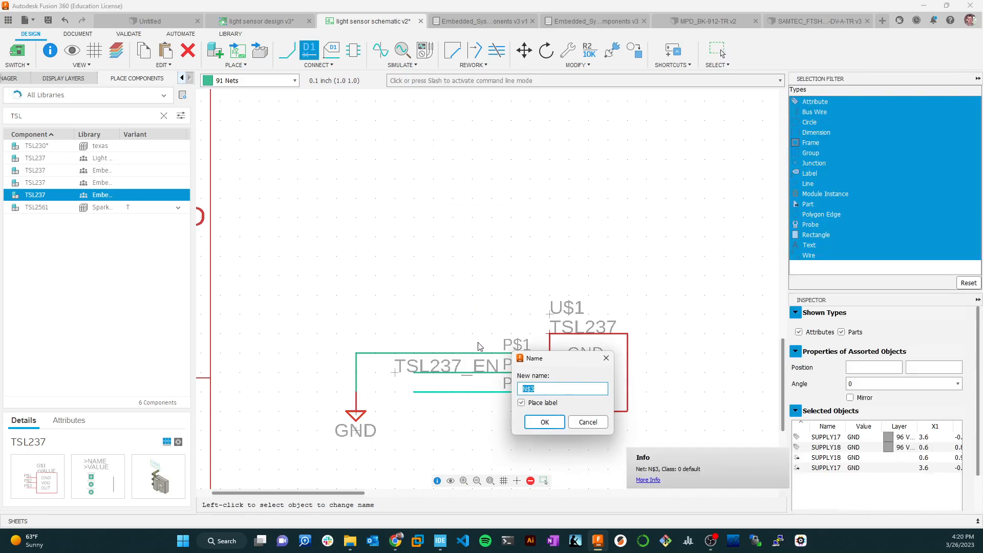
type("TSL237")
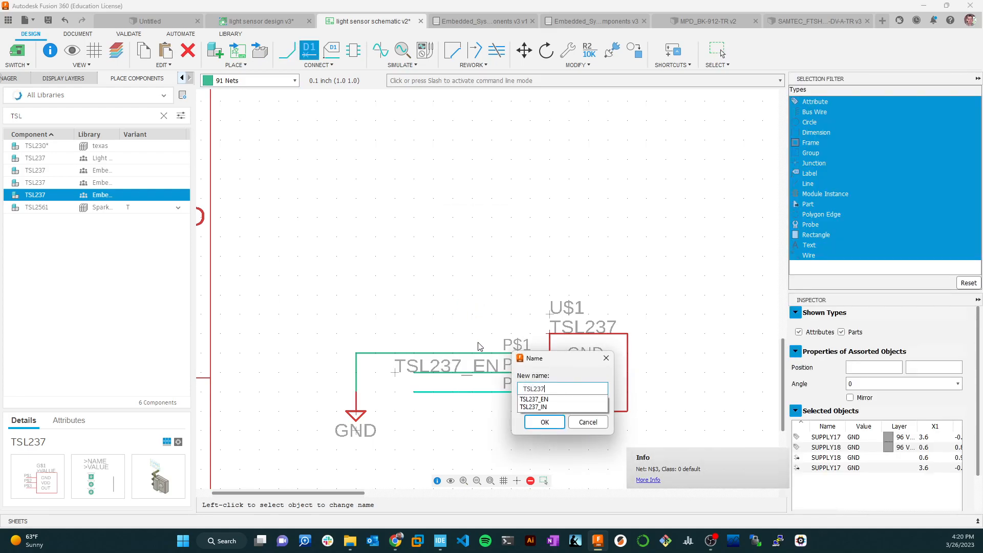
type("_IN")
key("Return")
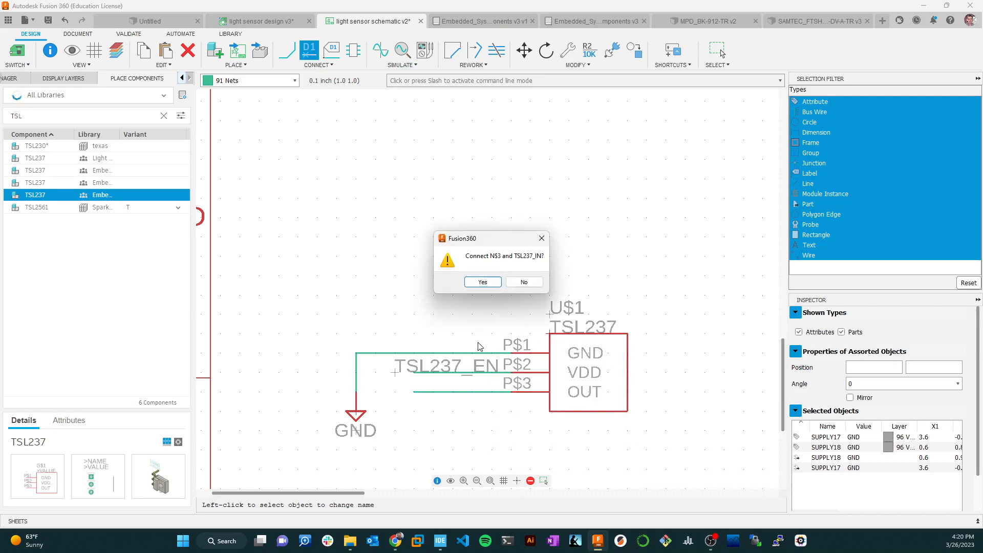
left_click(482, 283)
left_click(400, 387)
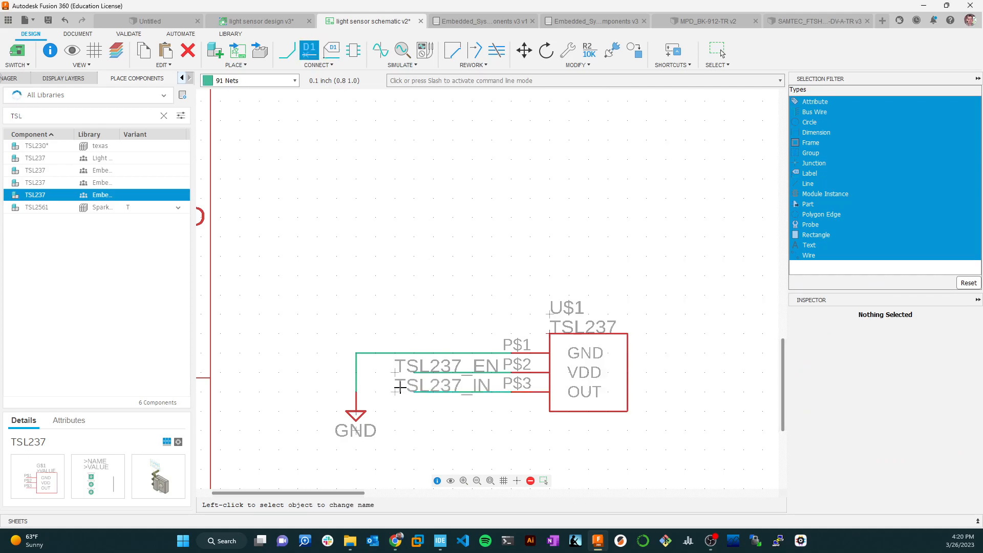
key("Escape")
Copy the 0.1uF capacitor C1 from the oscillator block to the empty area below the TSL237's net labels.
scroll(543, 430, "down", 5)
middle_click_drag(608, 378, 606, 256)
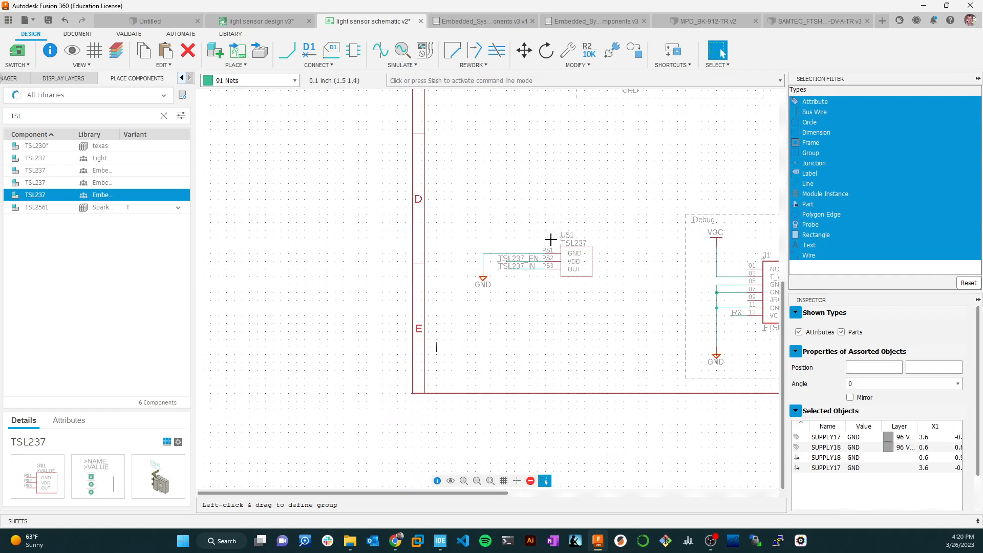
scroll(565, 254, "up", 3)
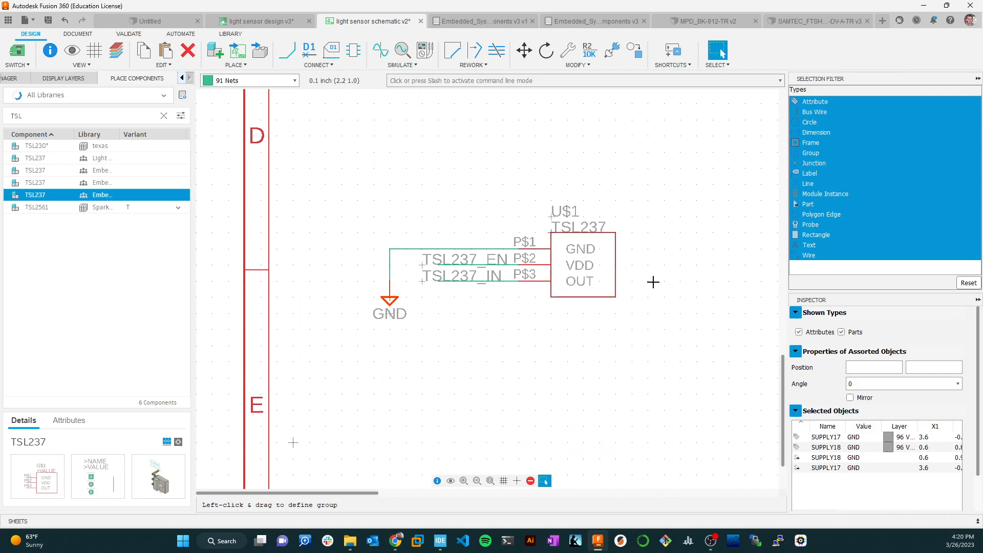
scroll(653, 281, "down", 3)
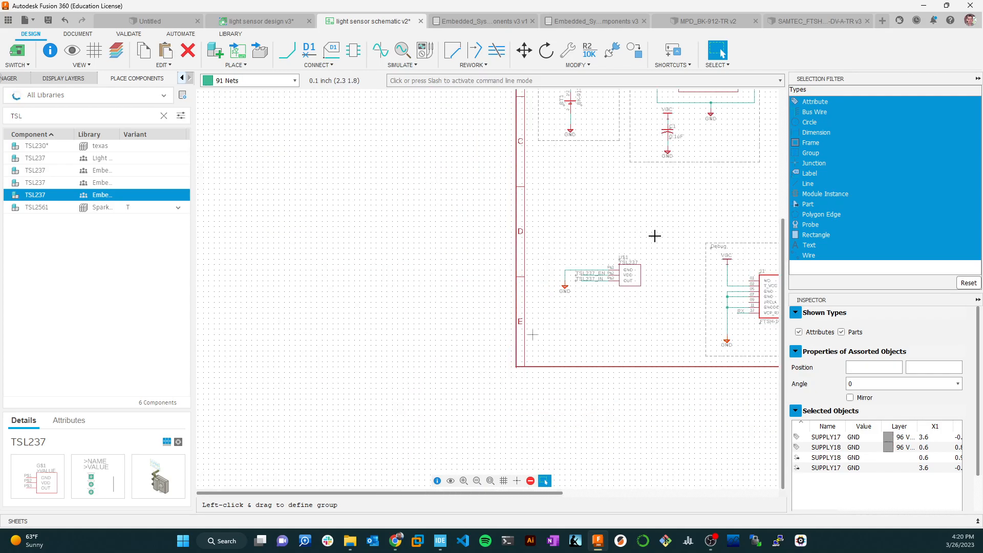
right_click(668, 134)
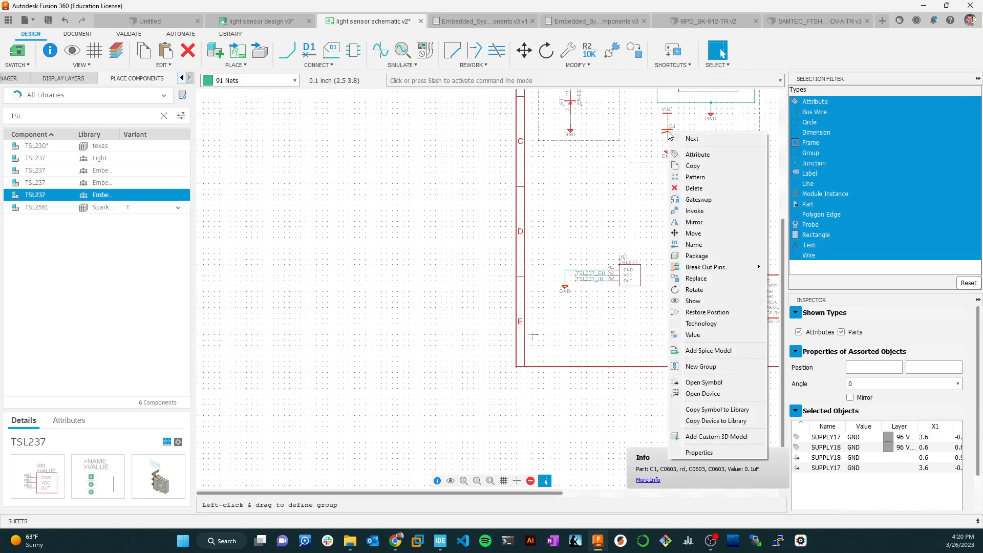
left_click(693, 165)
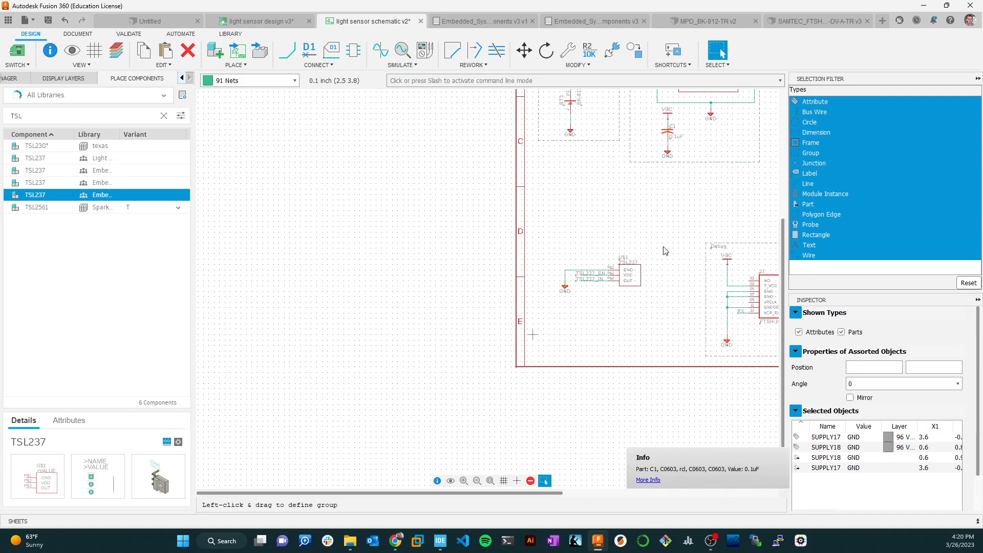
left_click(587, 304)
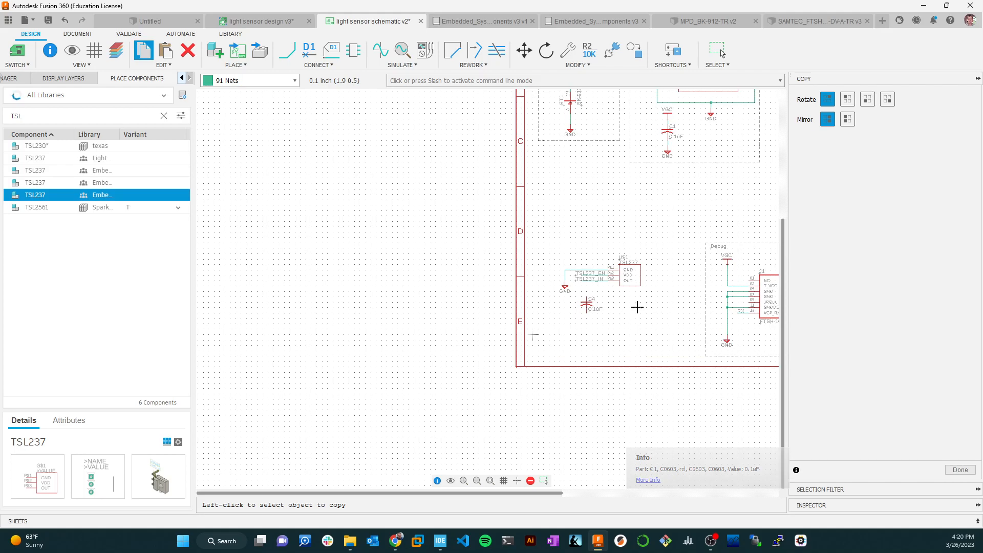
key("Escape")
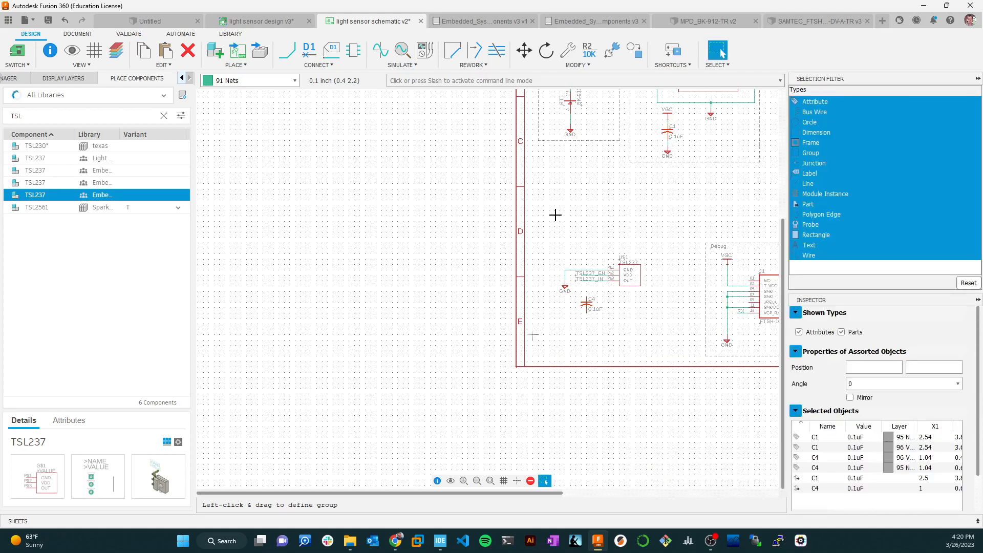
left_click(624, 182)
Copy the GND symbol beneath C1 in the oscillator block to just below the new TSL237 capacitor.
scroll(665, 165, "up", 5)
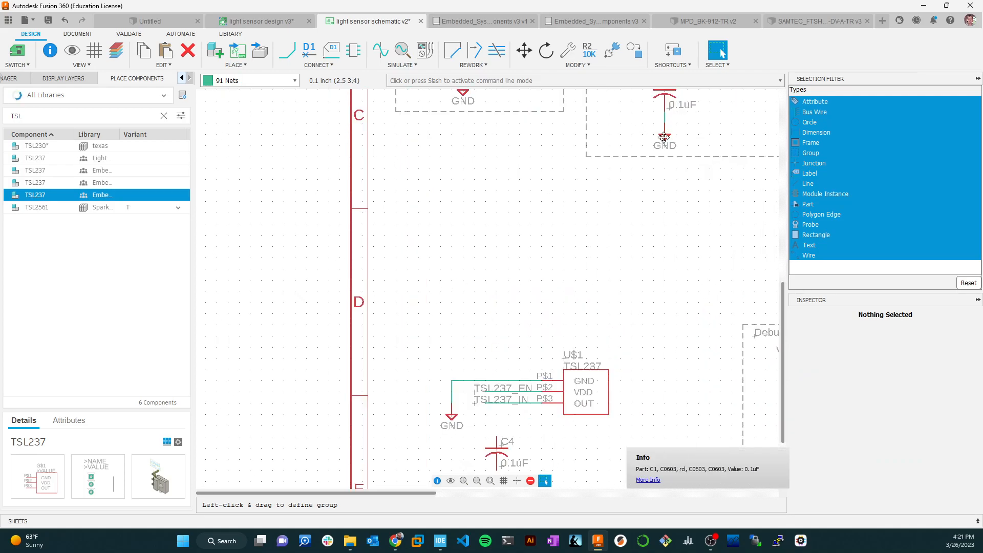
right_click(664, 137)
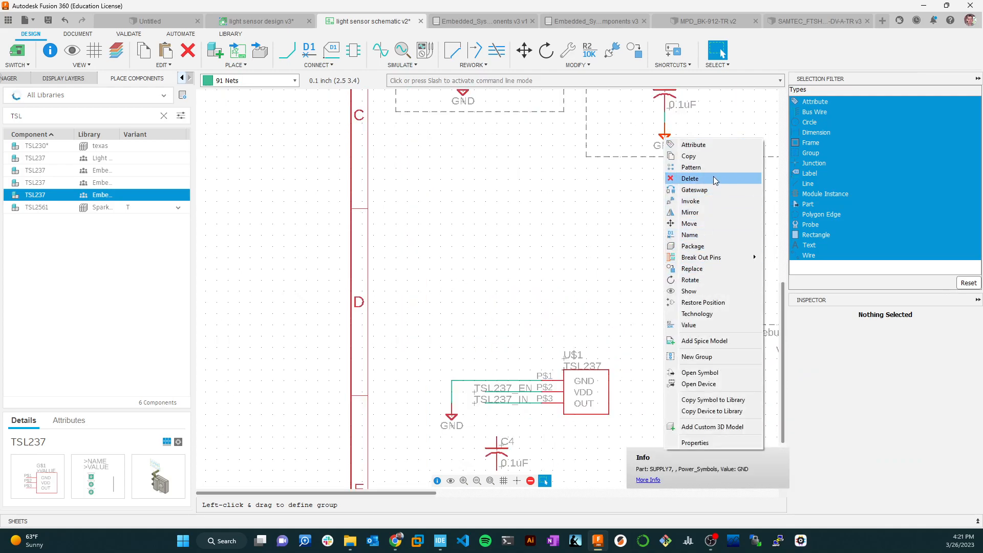
left_click(716, 156)
scroll(561, 439, "down", 5)
middle_click_drag(562, 439, 579, 225)
left_click(548, 251)
Move the new 0.1uF capacitor C4 together with its GND symbol one grid step left, beneath the TSL237's net labels.
left_click(720, 53)
left_click_drag(535, 217, 570, 266)
left_click(522, 52)
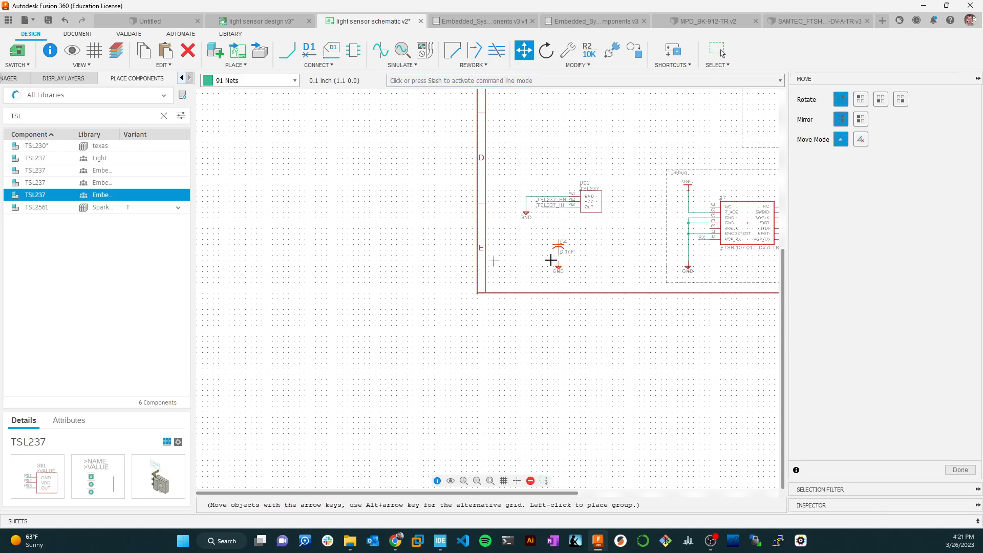
left_click(544, 260)
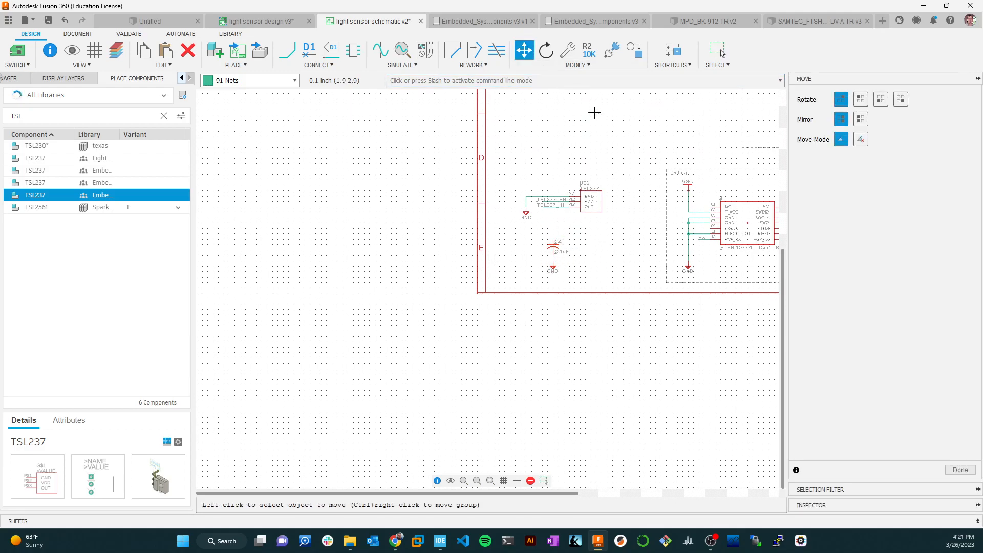
key("Escape")
Copy the VCC symbol from the Debug block to just above capacitor C4.
right_click(690, 190)
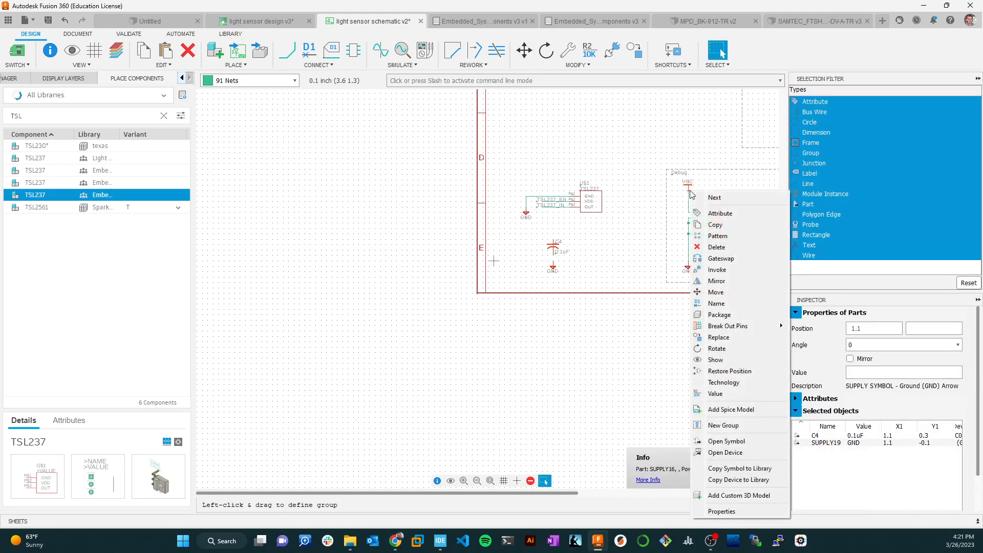
left_click(715, 225)
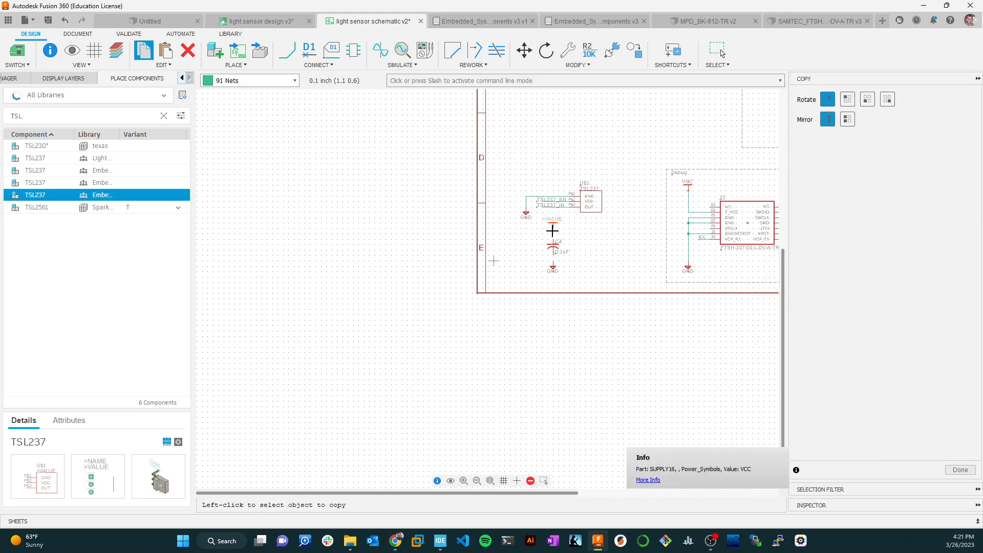
key("Escape")
Draw a net from the new VCC symbol down to the upper pin of capacitor C4.
left_click(287, 50)
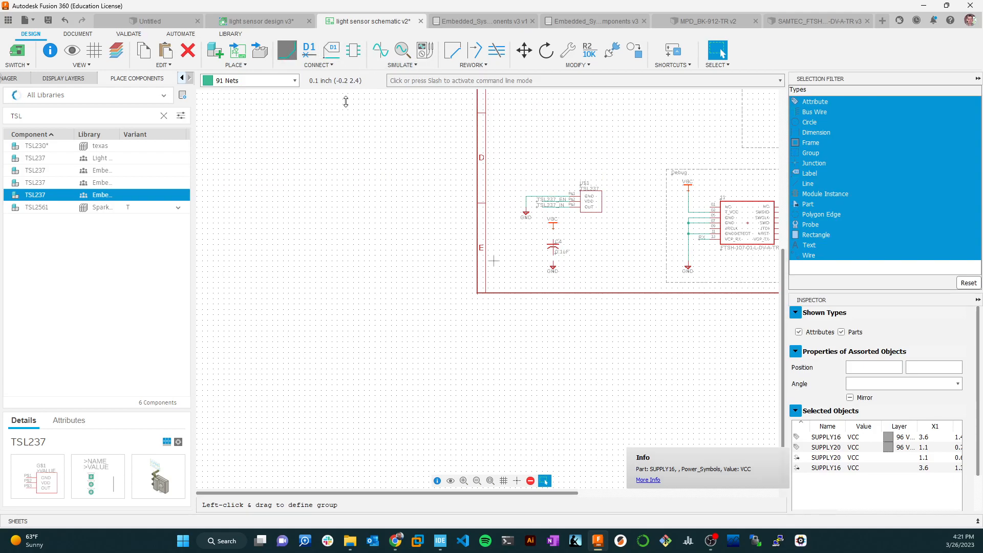
left_click(553, 224)
left_click(553, 241)
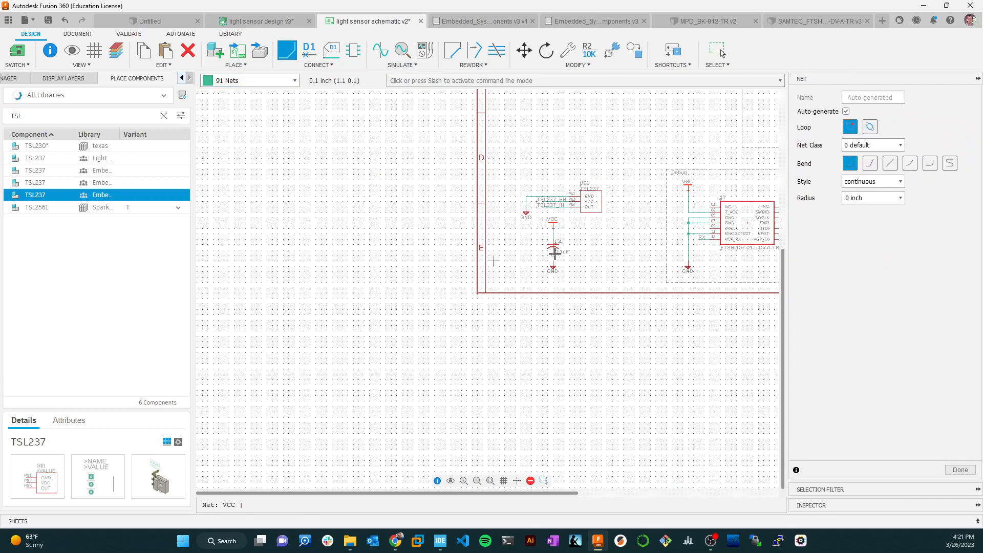
key("Escape")
Outline the TSL237 circuit and its capacitor with a rectangle of shortdash lines on layer 97 Info.
scroll(589, 227, "down", 4)
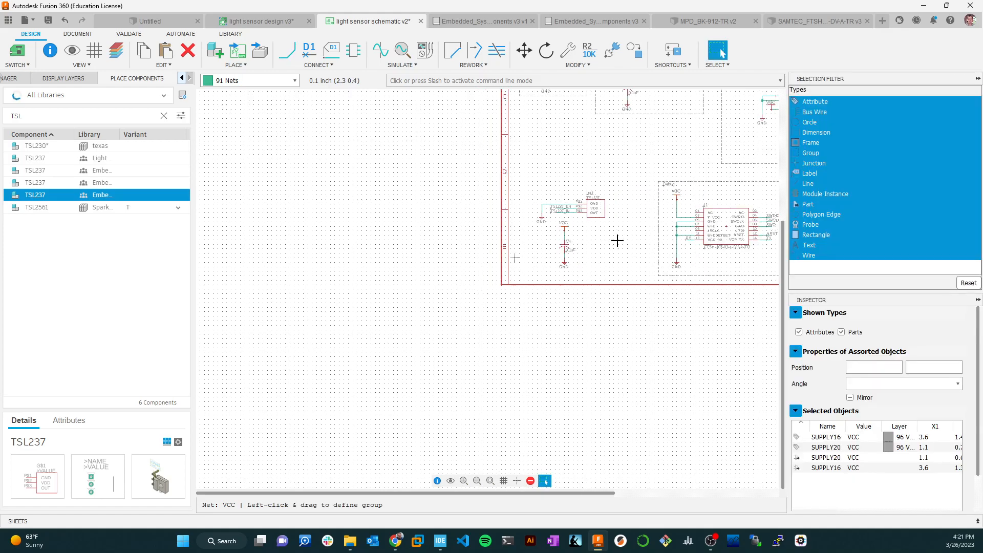
scroll(587, 224, "up", 2)
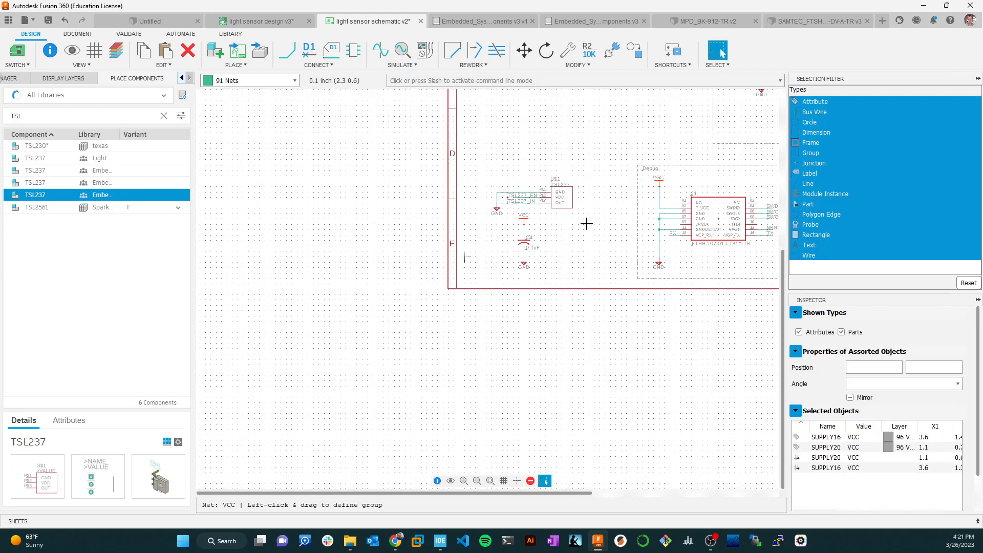
left_click(78, 33)
left_click(267, 49)
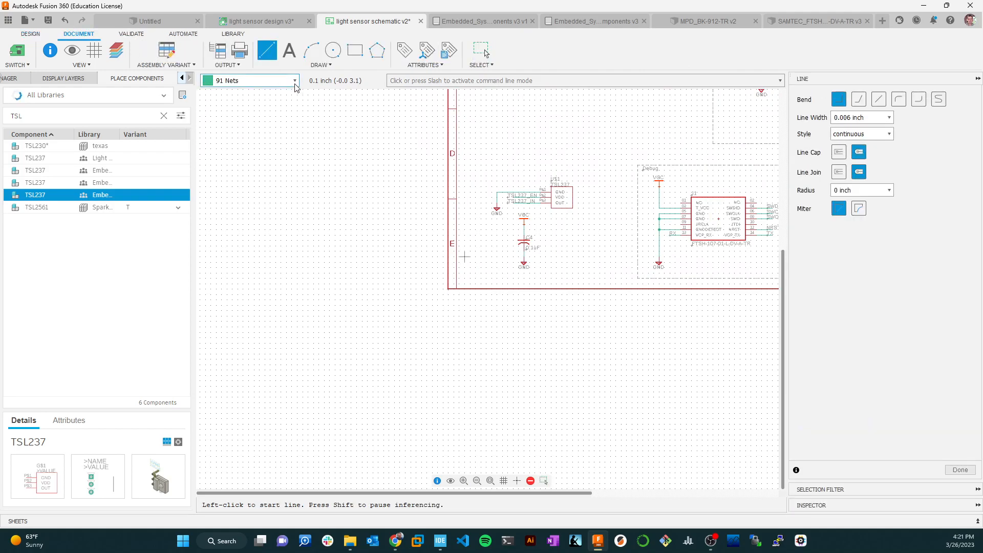
left_click(295, 81)
left_click(240, 197)
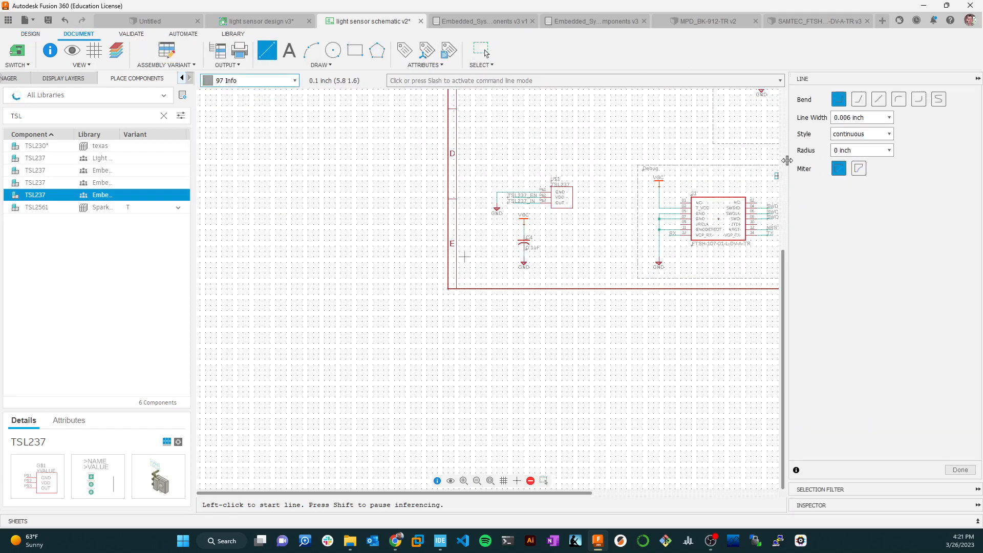
left_click(872, 134)
left_click(872, 172)
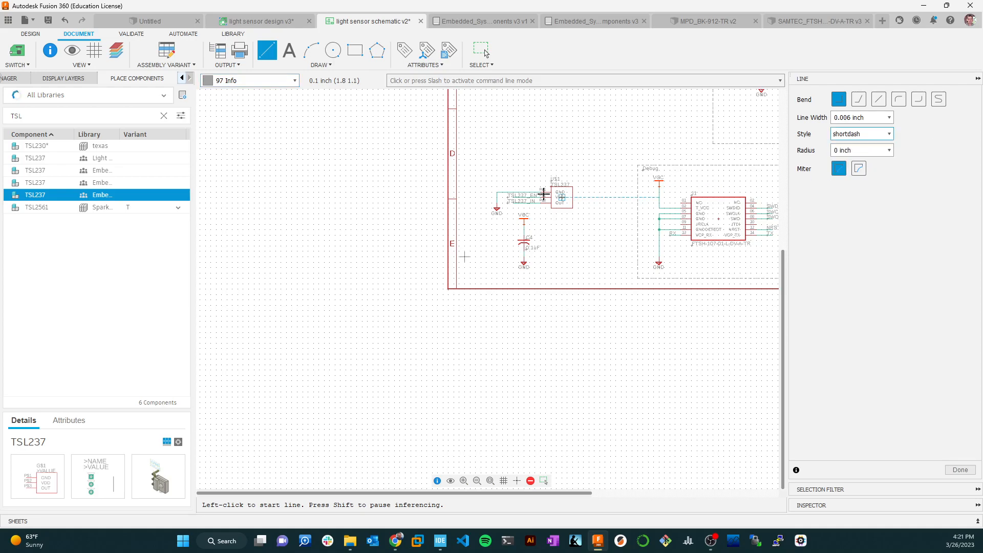
left_click(483, 167)
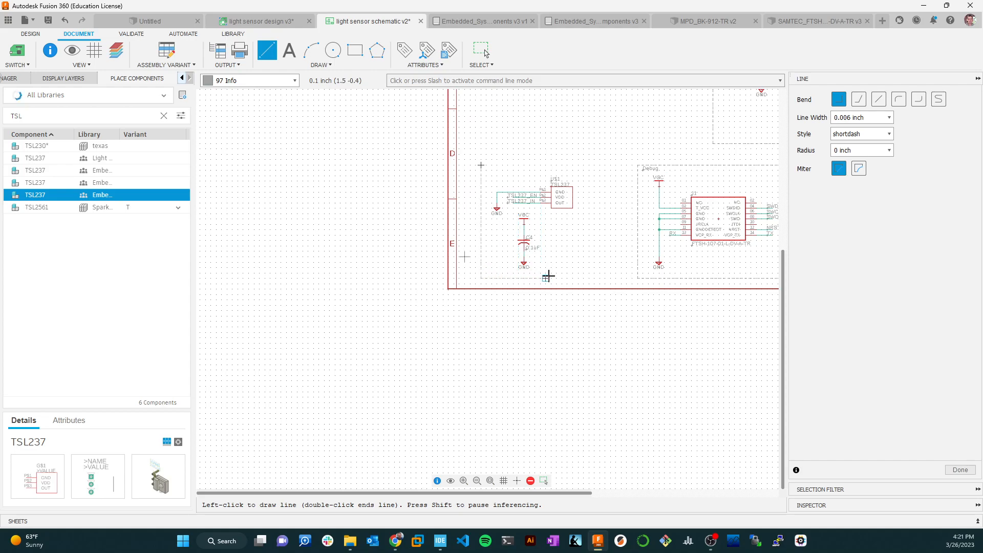
left_click(589, 277)
double_click(480, 164)
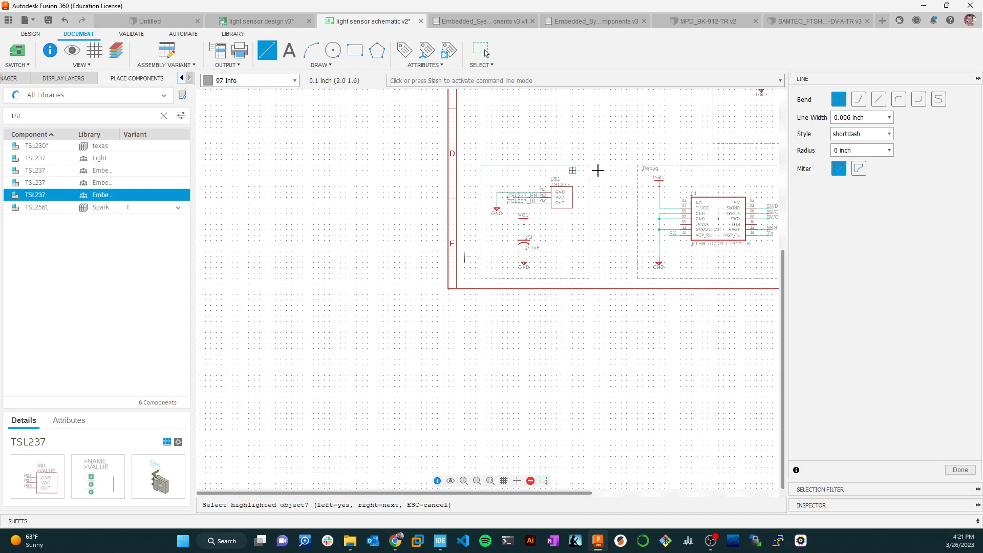
key("Escape")
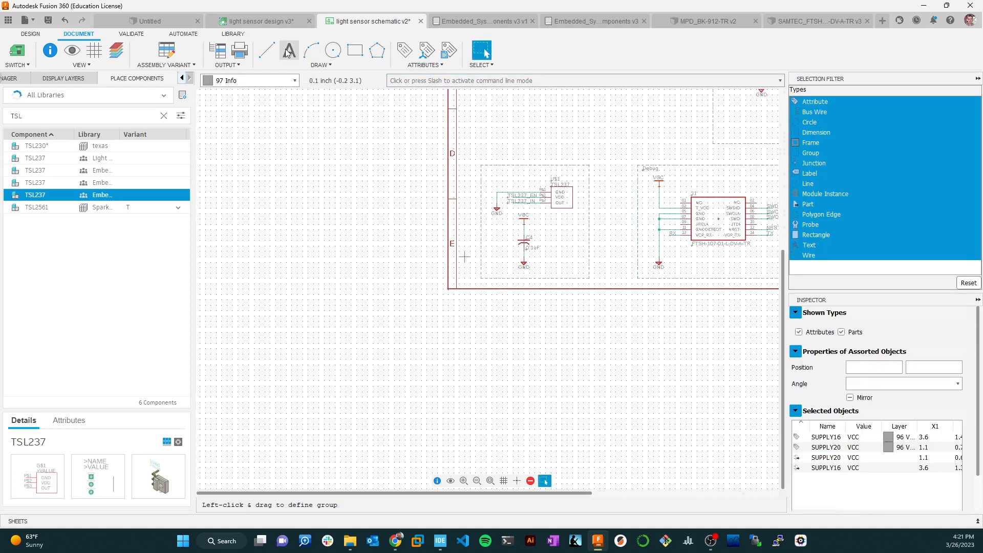
Place the title text "Sensor" inside the upper-left corner of the TSL237 block's dashed outline.
key("t")
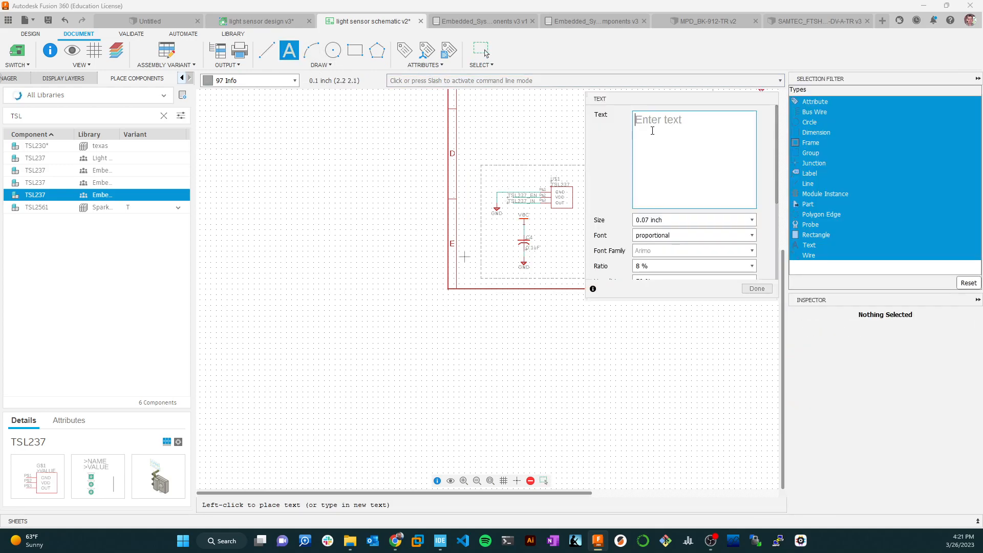
type("Sensor")
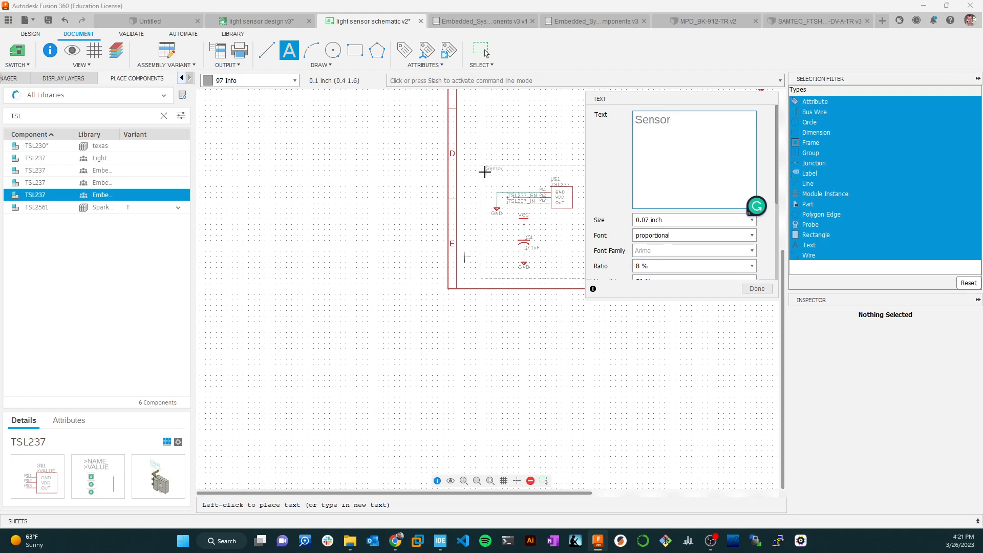
left_click(485, 171)
left_click(756, 288)
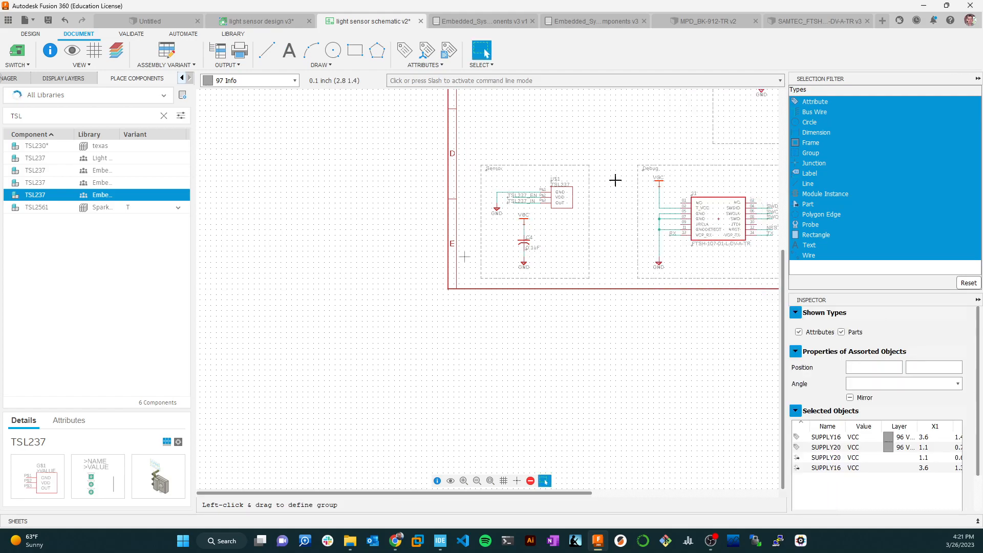
scroll(615, 181, "down", 3)
middle_click_drag(663, 160, 611, 186)
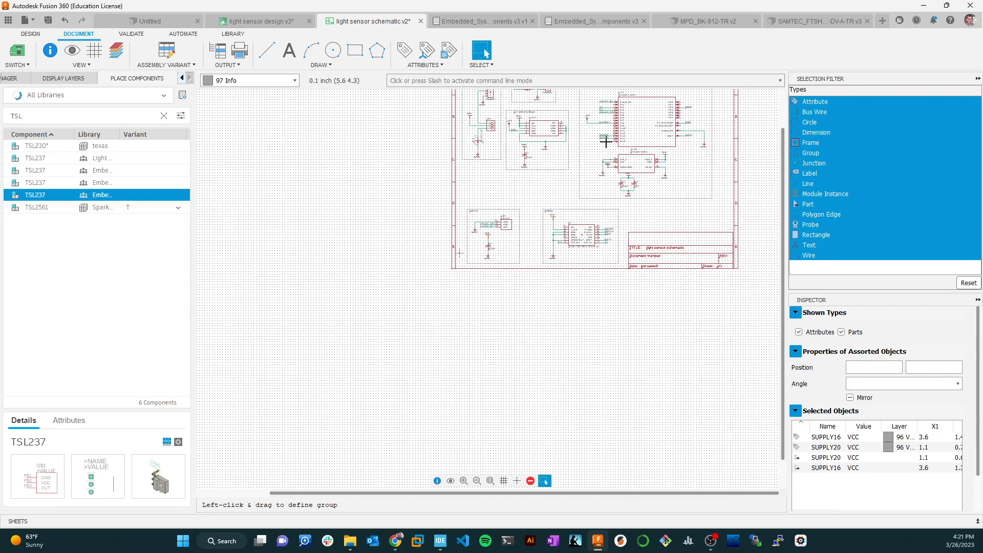
left_click(490, 480)
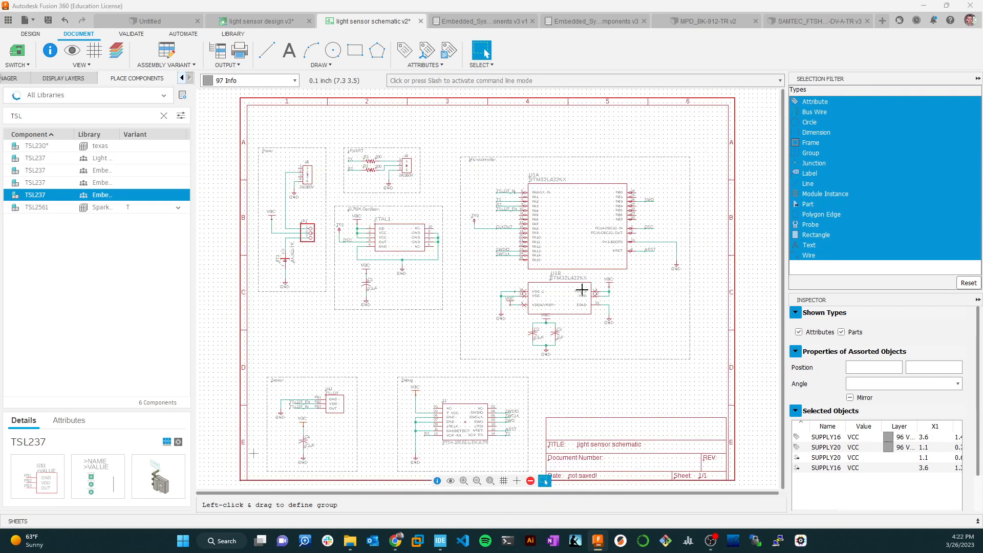